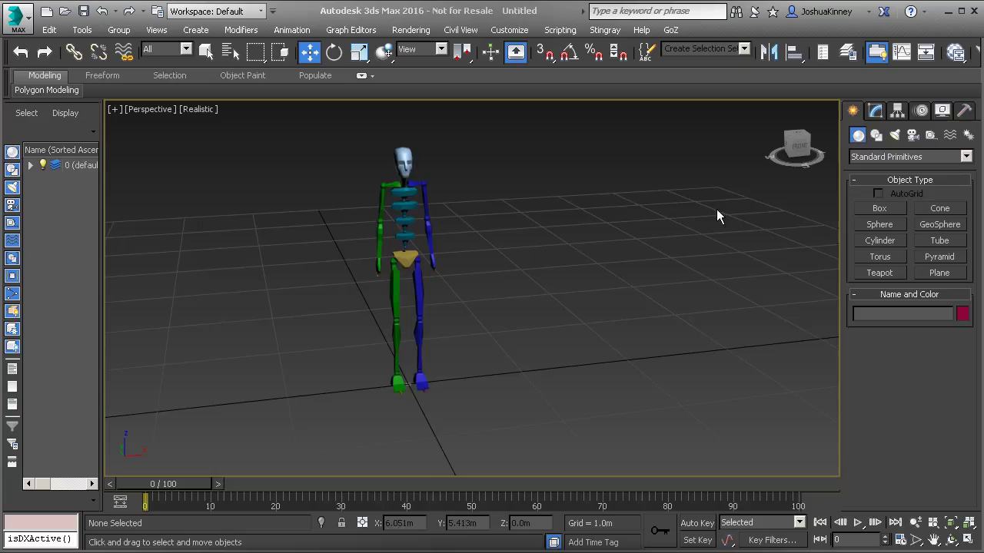
# Draw a cylinder with radius 0.479m and height 0.367m beside the skeleton's feet.
pyautogui.moveTo(611, 230); pyautogui.dragTo(613, 289, button='middle')
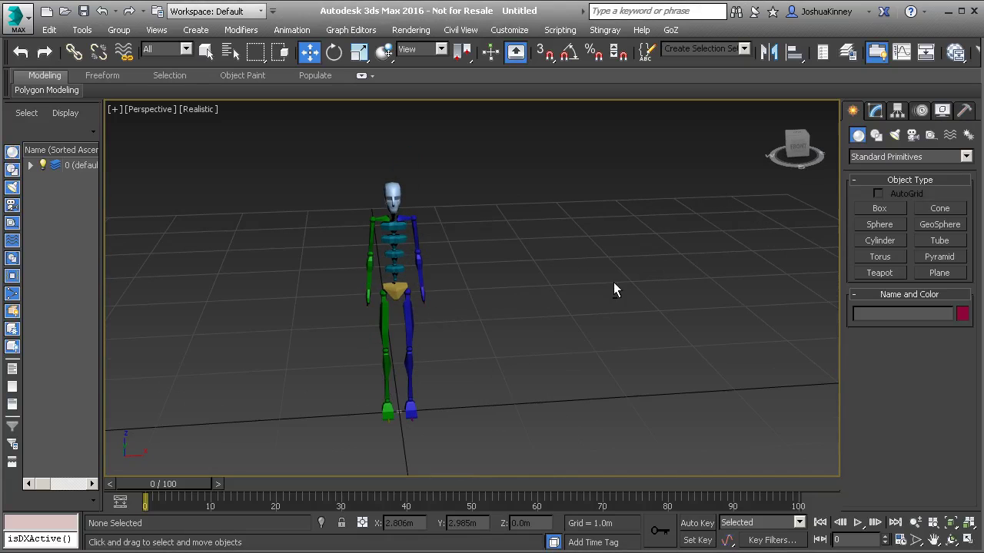
pyautogui.click(880, 241)
pyautogui.moveTo(498, 402); pyautogui.dragTo(554, 406)
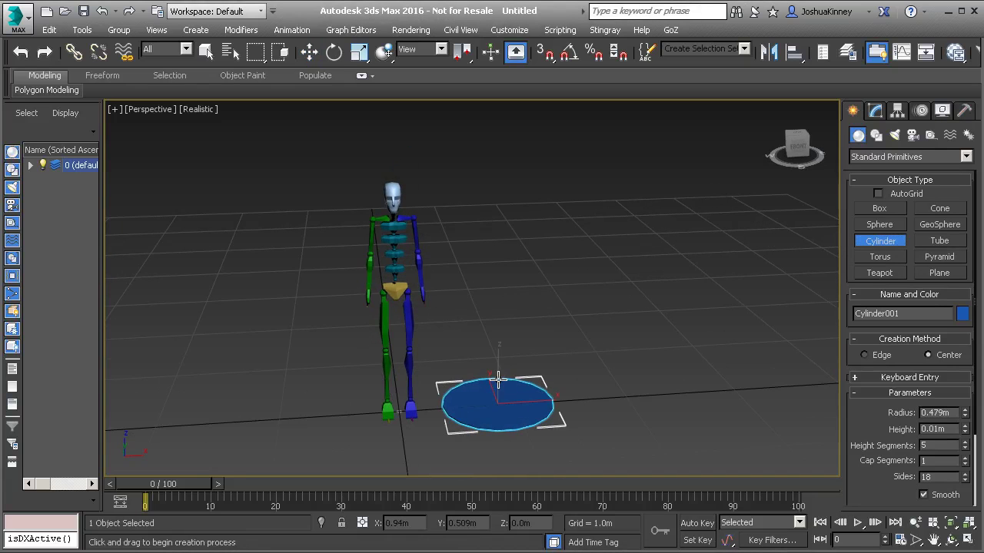
pyautogui.click(496, 341)
pyautogui.press('w')
pyautogui.moveTo(537, 362); pyautogui.dragTo(516, 308, button='middle')
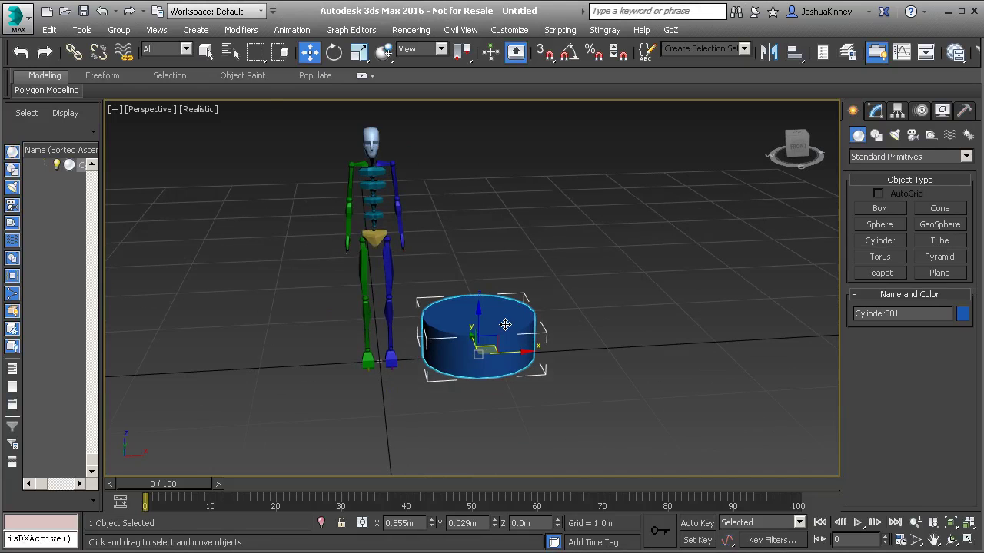
# Turn on edged faces and set the cylinder's Height Segments to 3.
pyautogui.press('F4')
pyautogui.scroll(4, 501, 350)
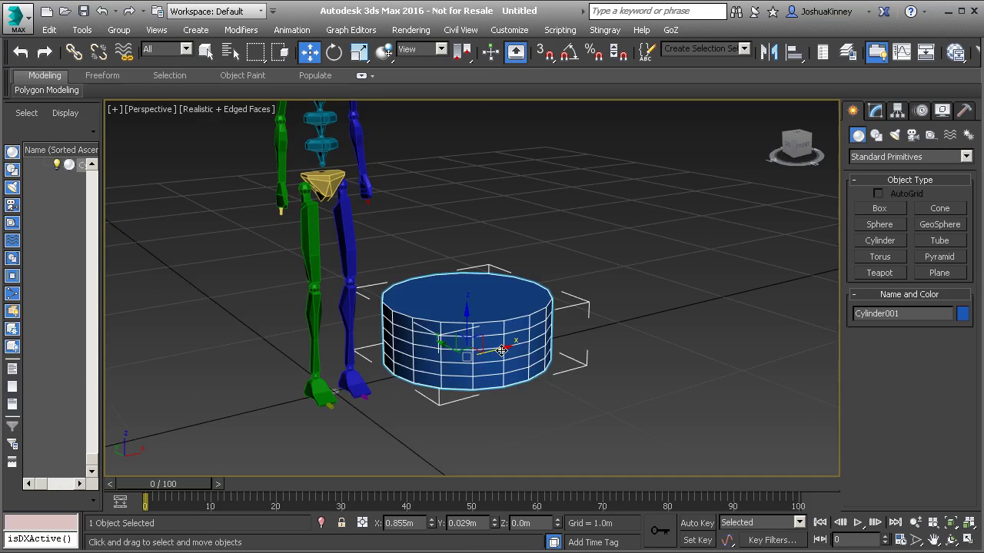
pyautogui.scroll(3, 501, 351)
pyautogui.click(874, 111)
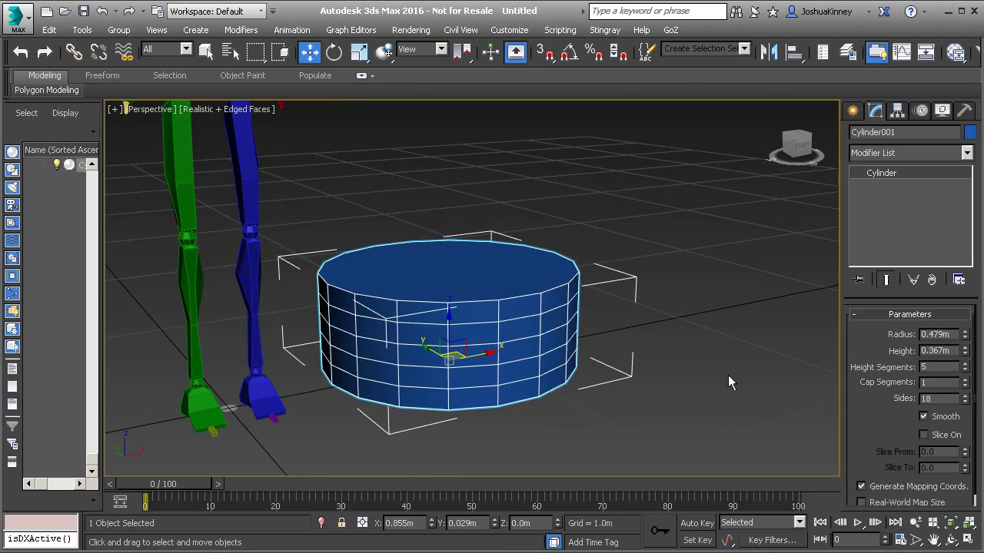
pyautogui.click(966, 370)
pyautogui.click(965, 370)
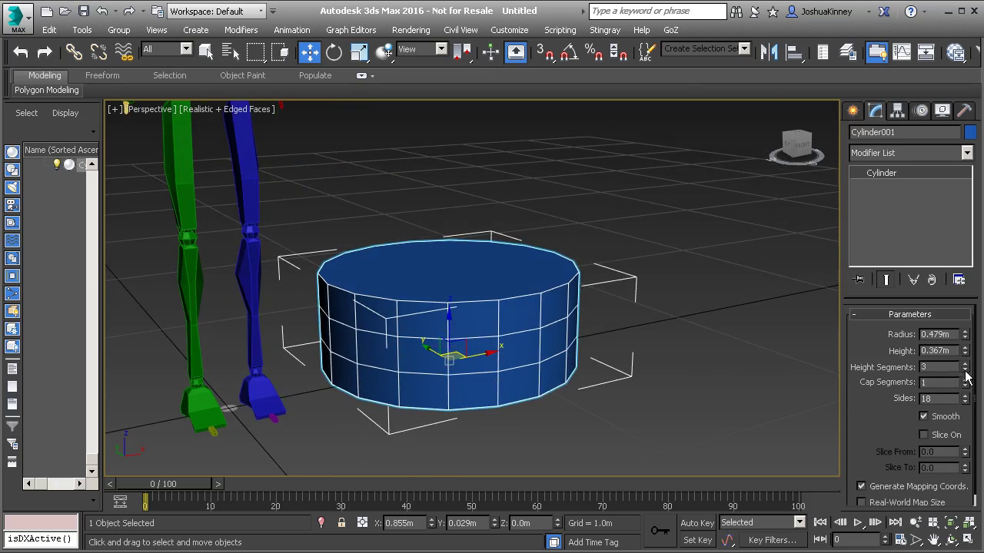
pyautogui.keyDown('alt'); pyautogui.moveTo(523, 332); pyautogui.dragTo(376, 346, button='middle'); pyautogui.keyUp('alt')
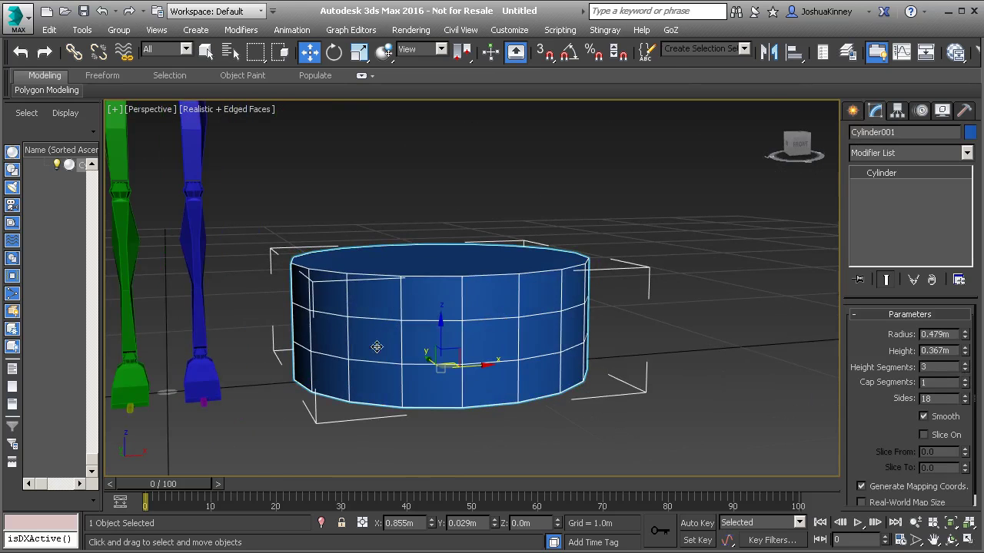
# Convert the cylinder to an Editable Poly and scale its top face down to about 64%.
pyautogui.rightClick(436, 318)
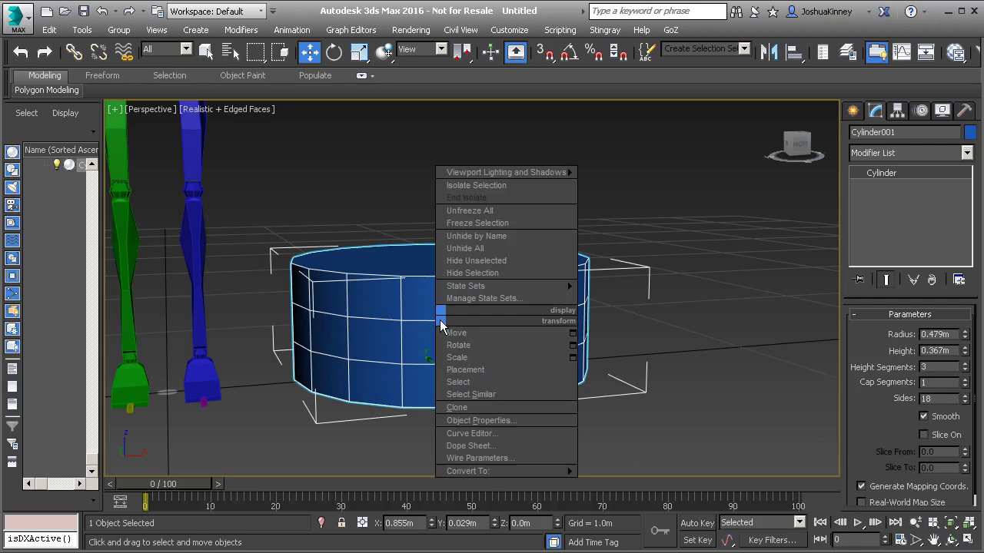
pyautogui.moveTo(487, 471)
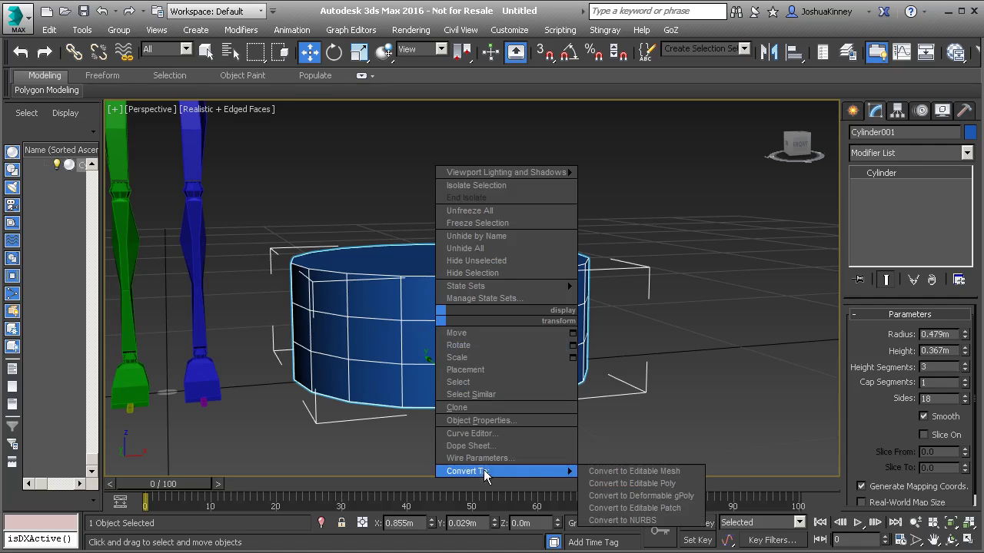
pyautogui.click(637, 483)
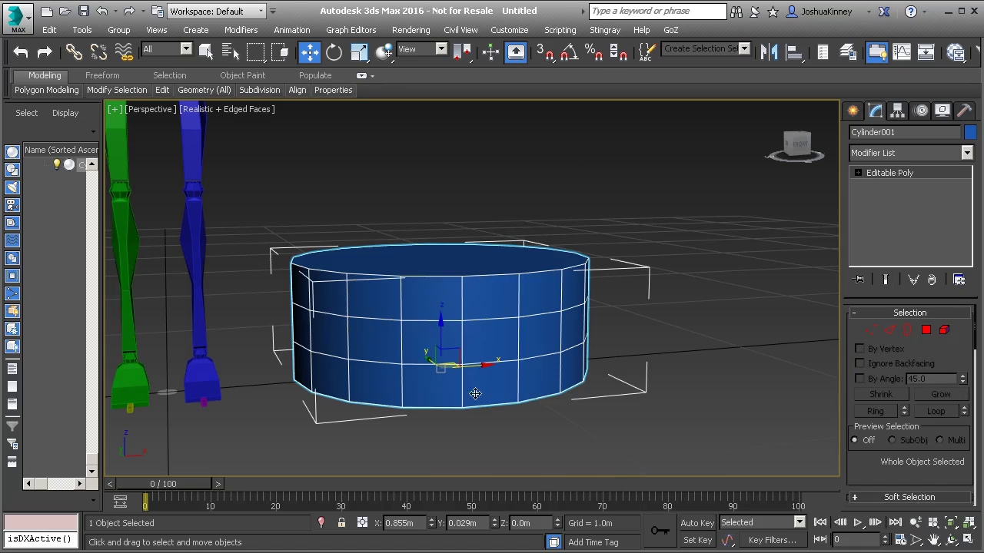
pyautogui.click(889, 330)
pyautogui.press('4')
pyautogui.click(438, 279)
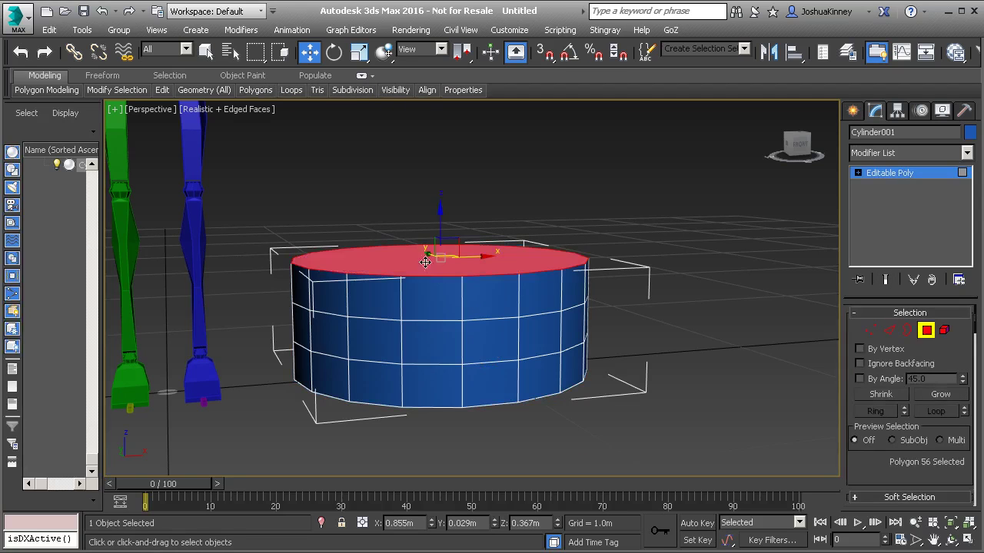
pyautogui.keyDown('alt'); pyautogui.moveTo(438, 279); pyautogui.dragTo(437, 296, button='middle'); pyautogui.keyUp('alt')
pyautogui.press('e')
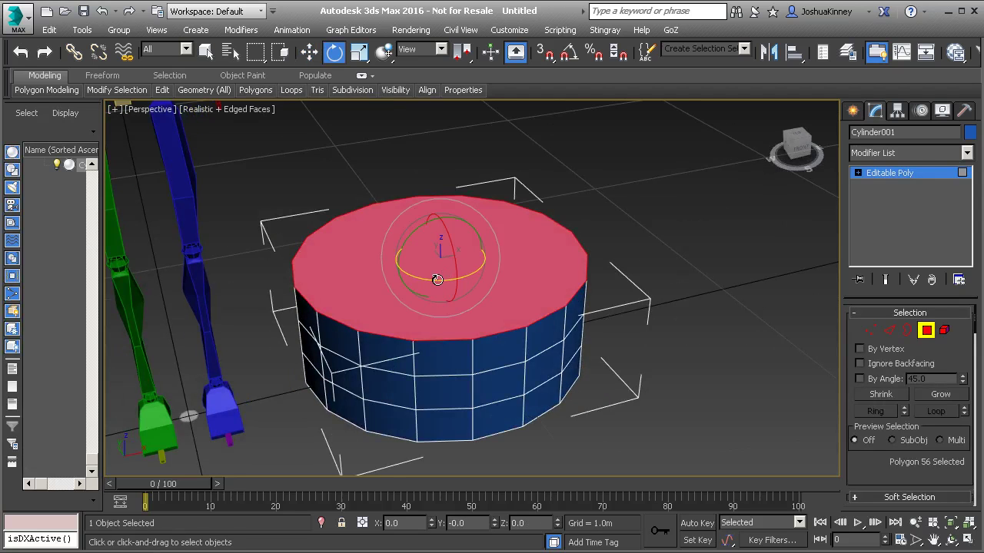
pyautogui.press('r')
pyautogui.moveTo(427, 273); pyautogui.dragTo(407, 346)
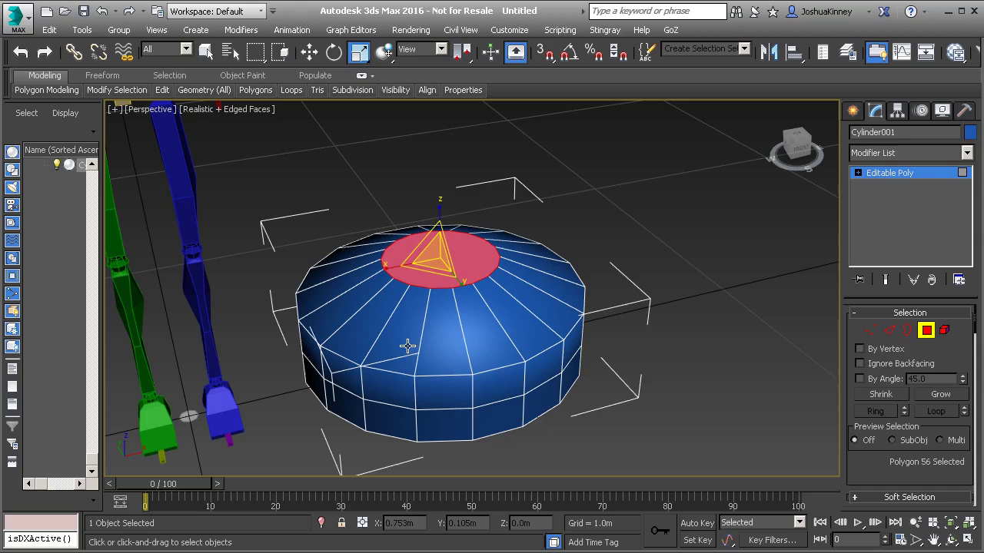
# Select the outer rim edge loop and pull it inward to round the dome.
pyautogui.press('2')
pyautogui.doubleClick(399, 376)
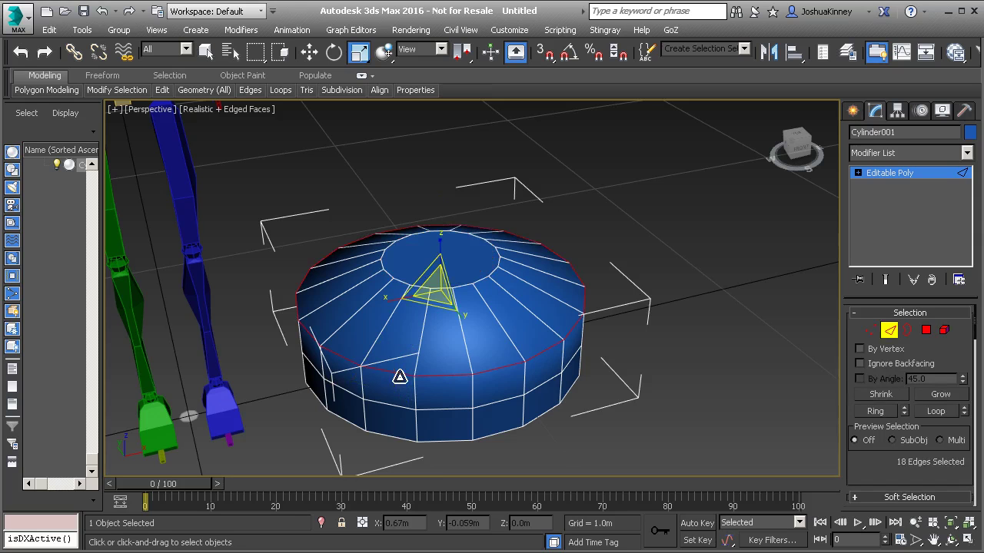
pyautogui.moveTo(435, 287); pyautogui.dragTo(436, 294)
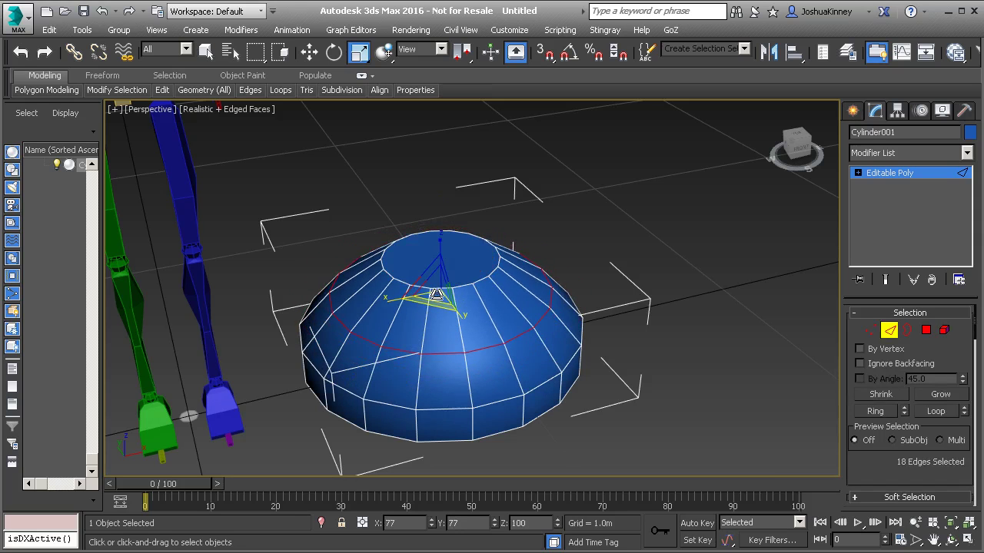
pyautogui.click(363, 405)
pyautogui.keyDown('alt'); pyautogui.moveTo(364, 405); pyautogui.dragTo(392, 381, button='middle'); pyautogui.keyUp('alt')
# Enlarge the top cap polygon slightly and lower it to 0.335m.
pyautogui.click(930, 332)
pyautogui.click(473, 318)
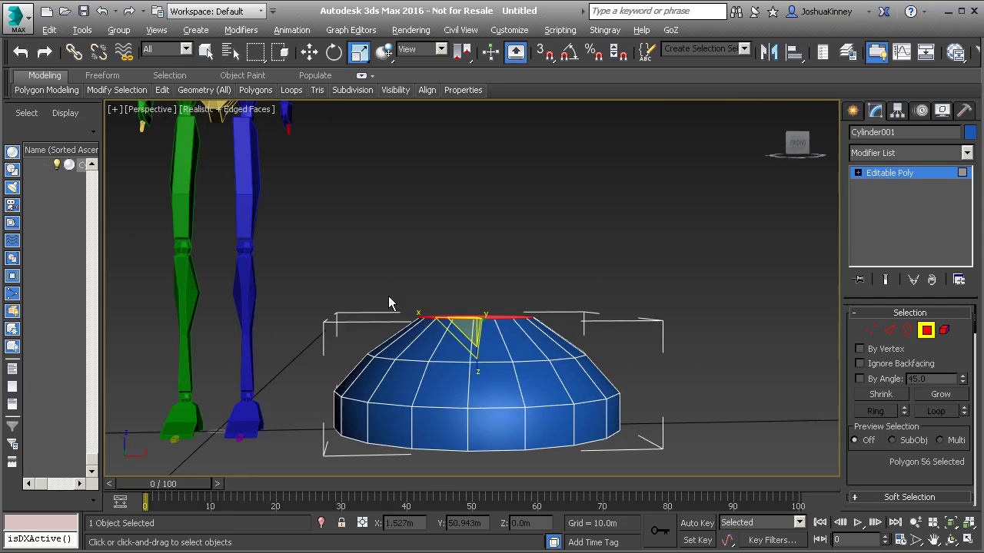
pyautogui.keyDown('alt'); pyautogui.moveTo(389, 303); pyautogui.dragTo(392, 362, button='middle'); pyautogui.keyUp('alt')
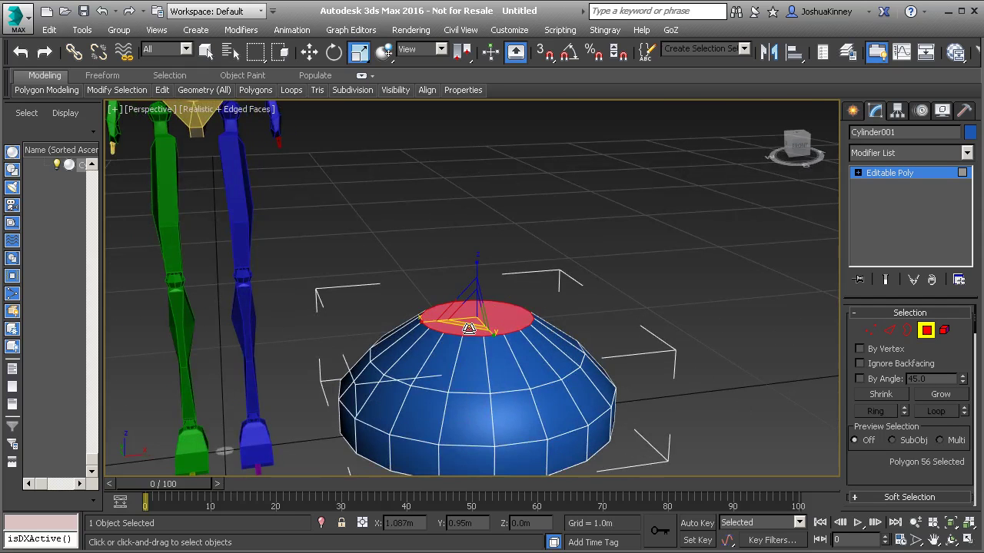
pyautogui.moveTo(468, 329)
pyautogui.mouseDown()
pyautogui.moveTo(463, 304)
pyautogui.moveTo(466, 329)
pyautogui.mouseUp()
pyautogui.press('w')
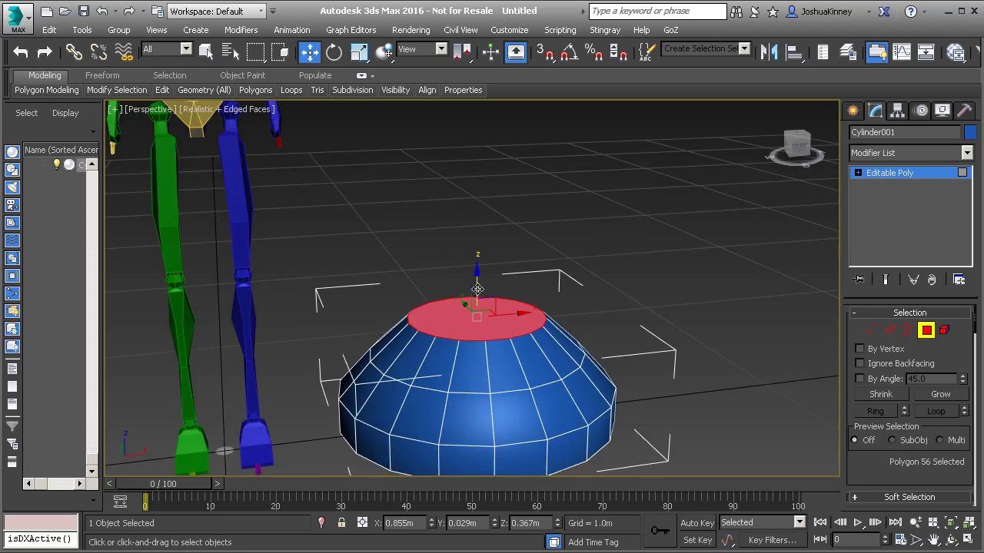
pyautogui.moveTo(472, 285); pyautogui.dragTo(473, 293)
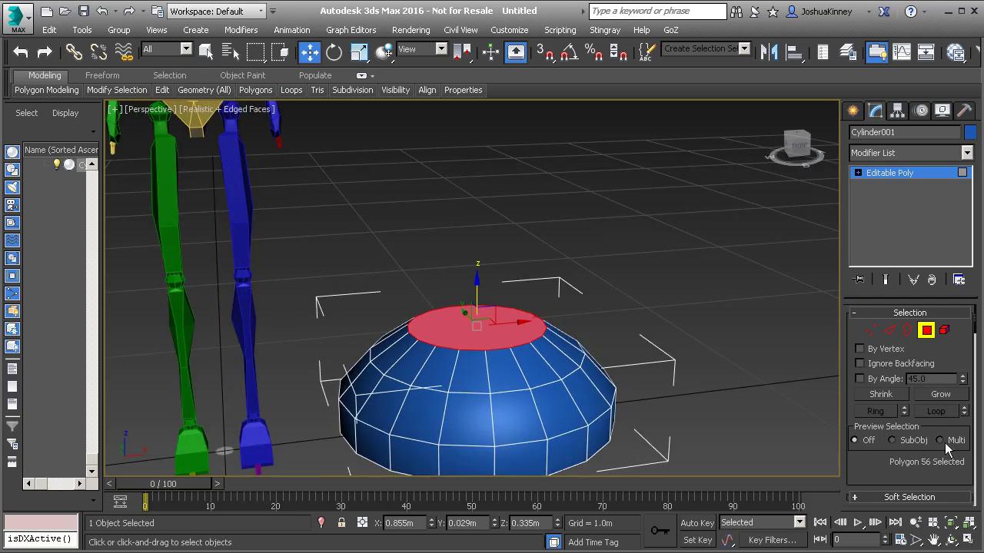
pyautogui.scroll(-5, 930, 445)
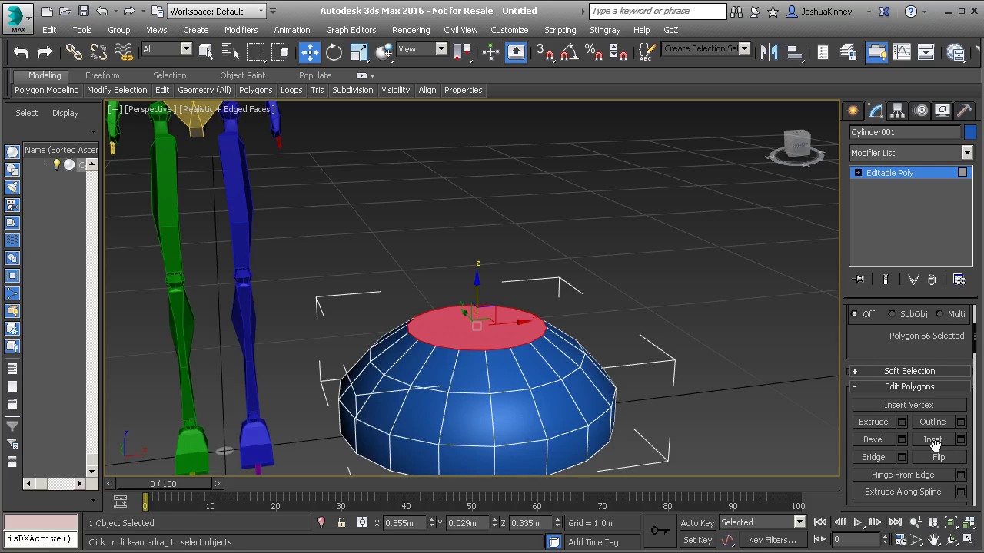
# Inset the top cap at 0, scale it to about 78%, and raise it slightly.
pyautogui.click(961, 440)
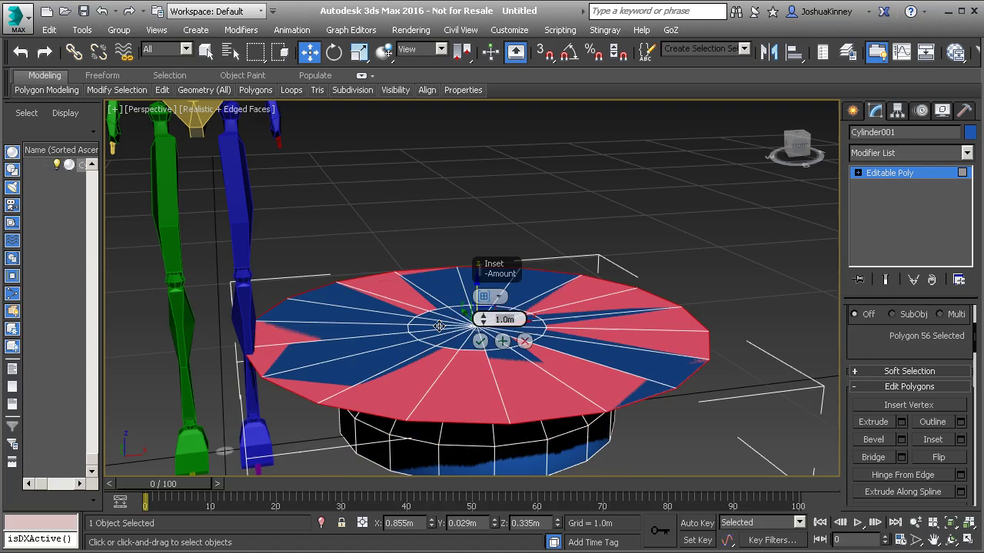
pyautogui.write('0')
pyautogui.press('Return')
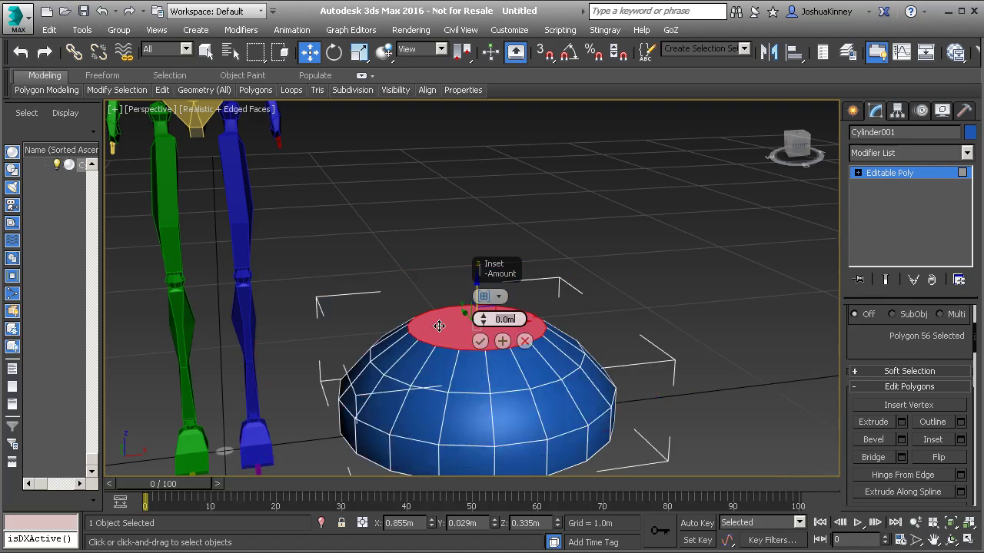
pyautogui.click(480, 342)
pyautogui.press('r')
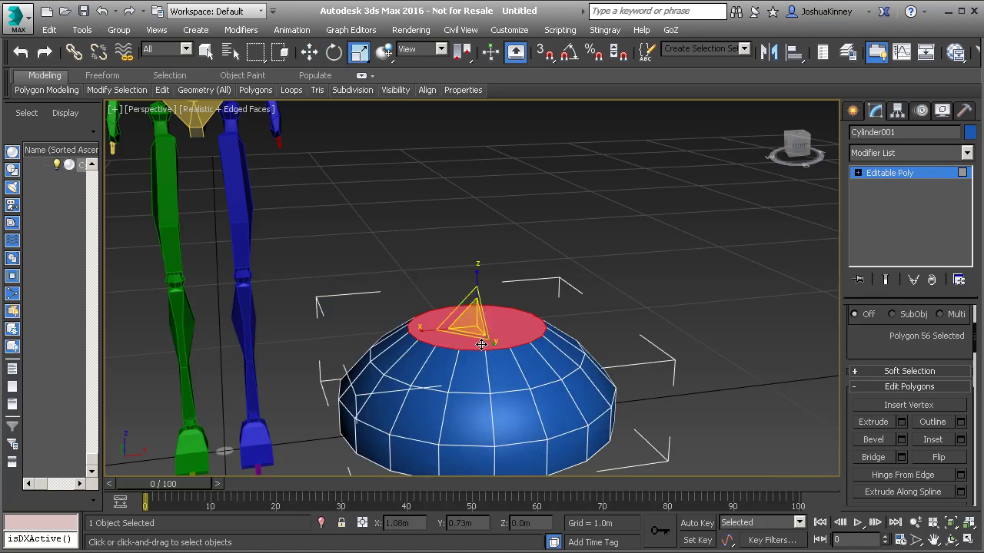
pyautogui.moveTo(471, 332); pyautogui.dragTo(478, 282)
pyautogui.press('w')
pyautogui.keyDown('alt'); pyautogui.moveTo(479, 282); pyautogui.dragTo(499, 246, button='middle'); pyautogui.keyUp('alt')
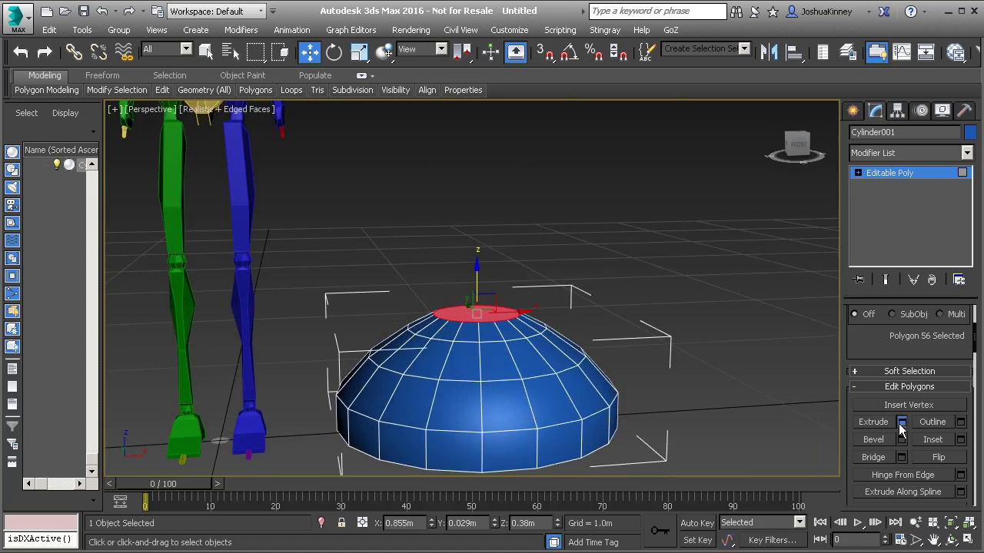
# Extrude the cap at 0 height and pull it up into a short neck.
pyautogui.click(901, 422)
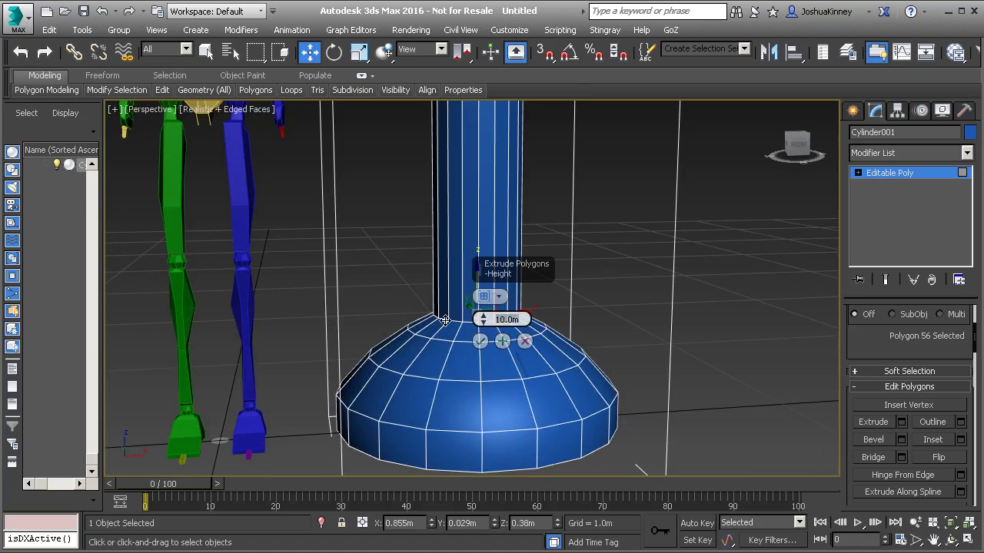
pyautogui.write('0')
pyautogui.press('Return')
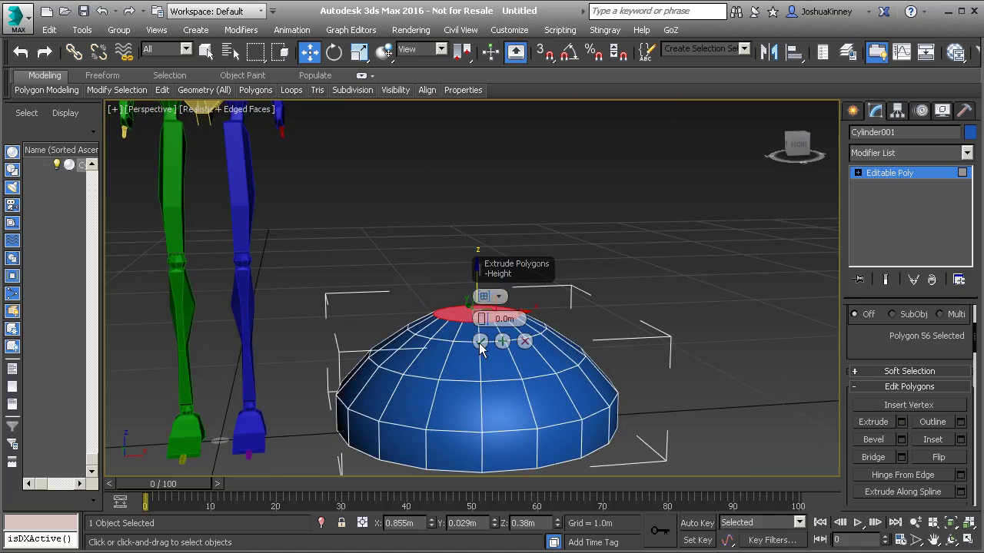
pyautogui.click(478, 342)
pyautogui.moveTo(473, 283); pyautogui.dragTo(473, 253)
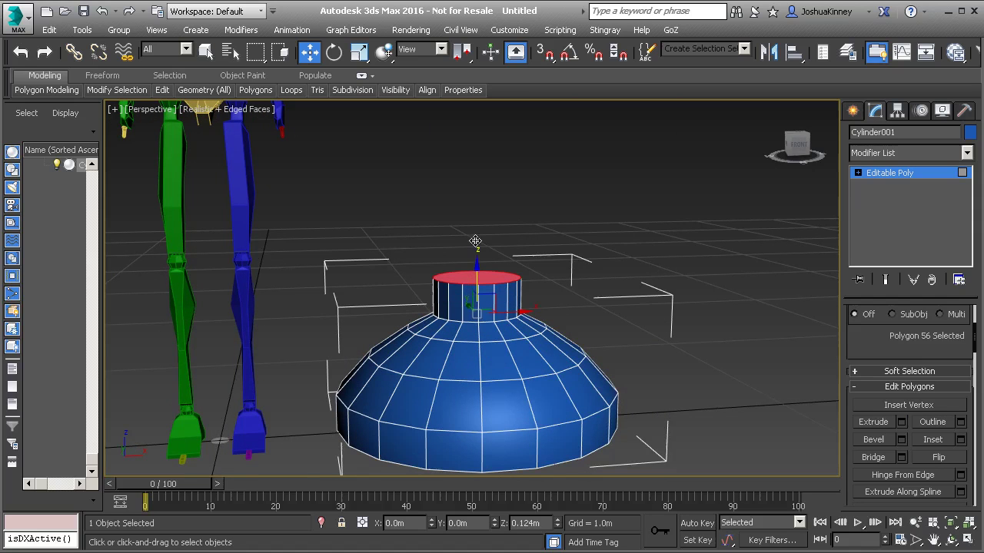
pyautogui.keyDown('alt'); pyautogui.moveTo(473, 254); pyautogui.dragTo(486, 318, button='middle'); pyautogui.keyUp('alt')
pyautogui.scroll(-5, 497, 295)
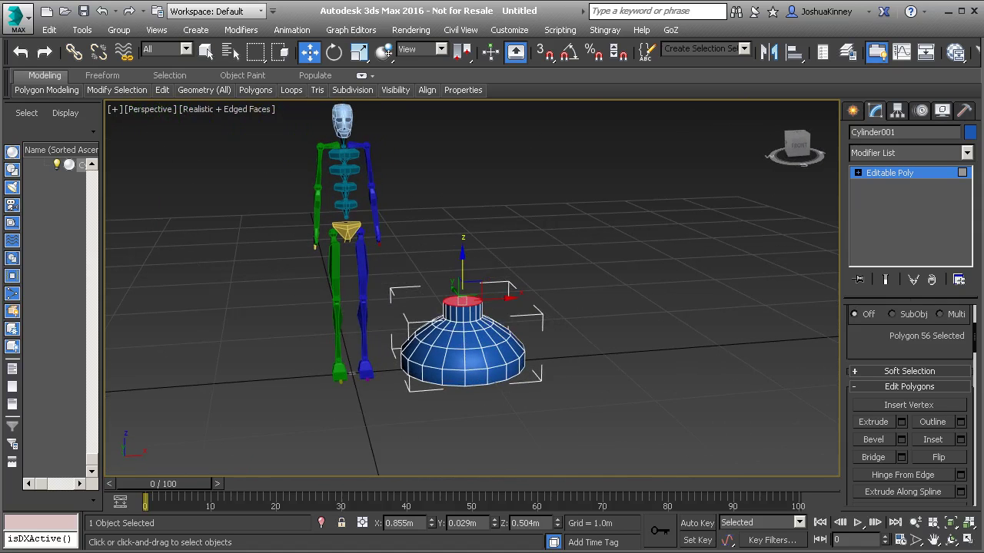
# Select the whole dome element and scale it smaller and flatter.
pyautogui.click(935, 176)
pyautogui.click(945, 329)
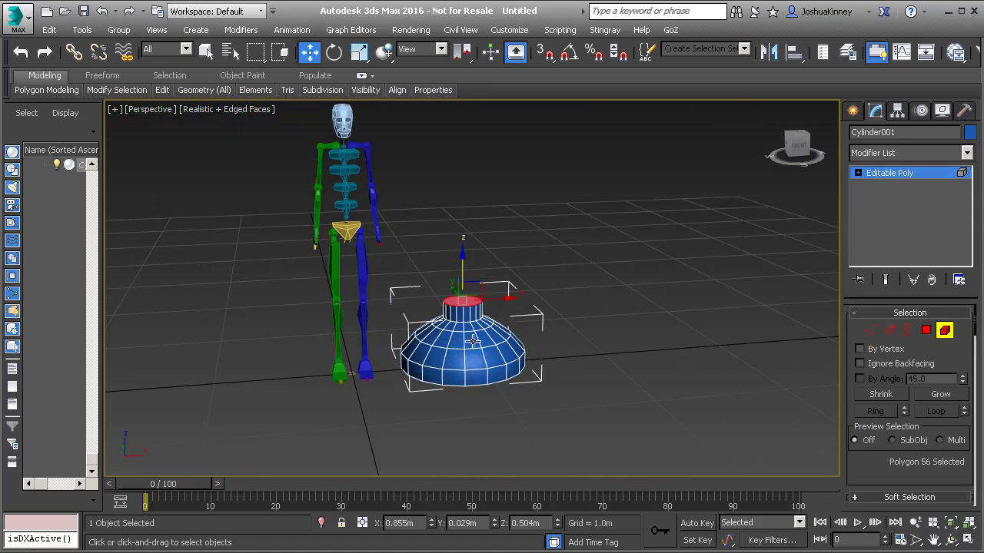
pyautogui.click(490, 378)
pyautogui.press('r')
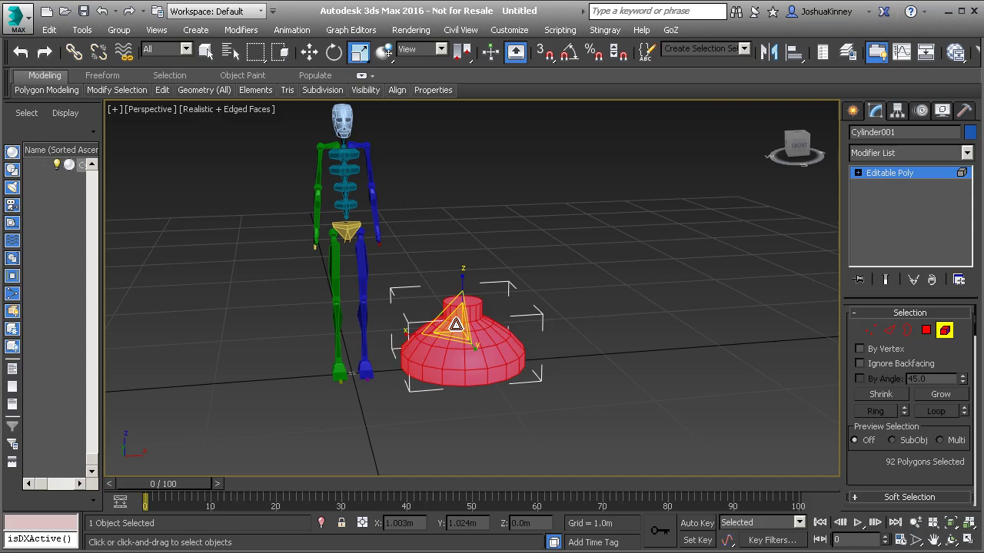
pyautogui.moveTo(456, 324); pyautogui.dragTo(460, 348)
pyautogui.keyDown('alt'); pyautogui.moveTo(460, 347); pyautogui.dragTo(464, 307, button='middle'); pyautogui.keyUp('alt')
# Lift the dome up to Z 1.607m, above the skeleton's head.
pyautogui.press('w')
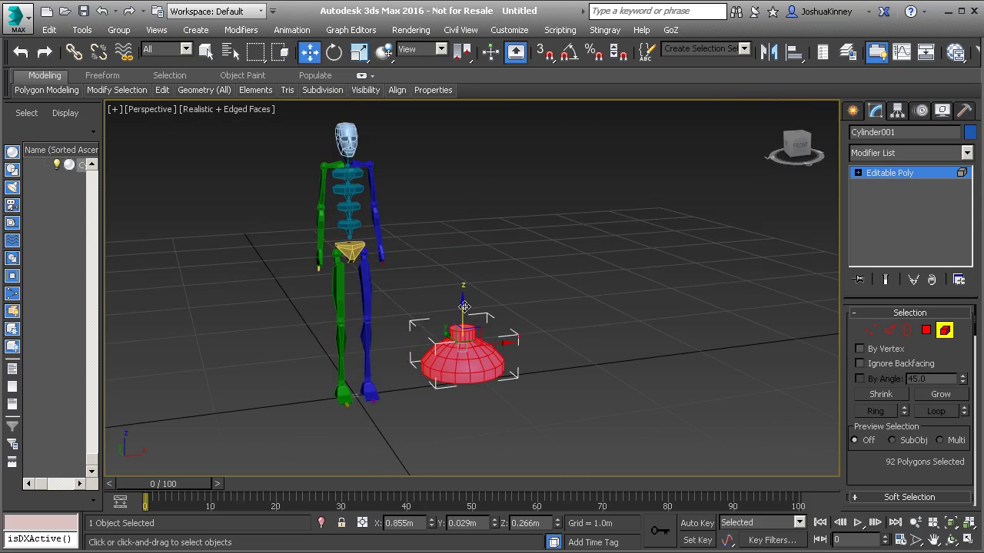
pyautogui.click(945, 331)
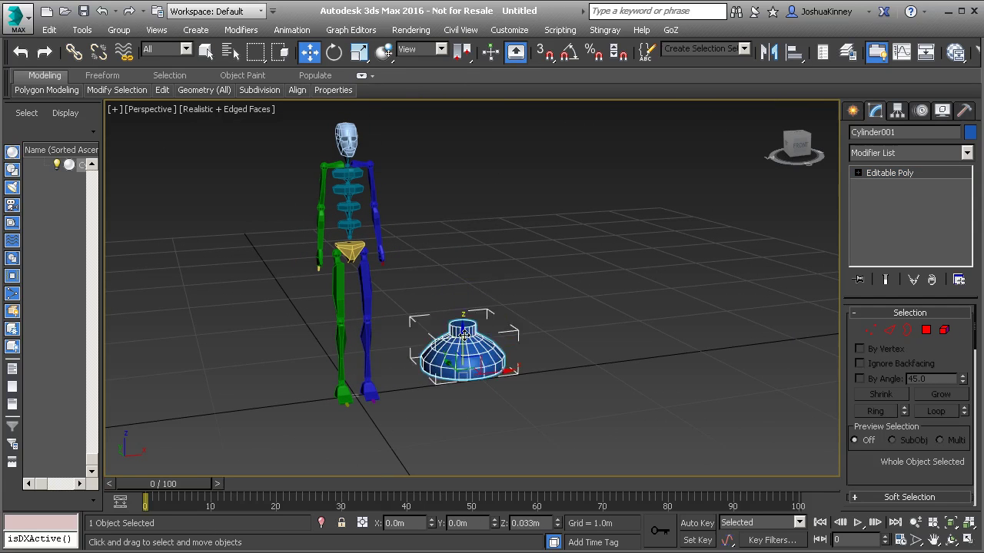
pyautogui.moveTo(458, 342); pyautogui.dragTo(483, 137)
pyautogui.keyDown('alt'); pyautogui.moveTo(482, 136); pyautogui.dragTo(473, 236, button='middle'); pyautogui.keyUp('alt')
pyautogui.moveTo(473, 236); pyautogui.dragTo(472, 231)
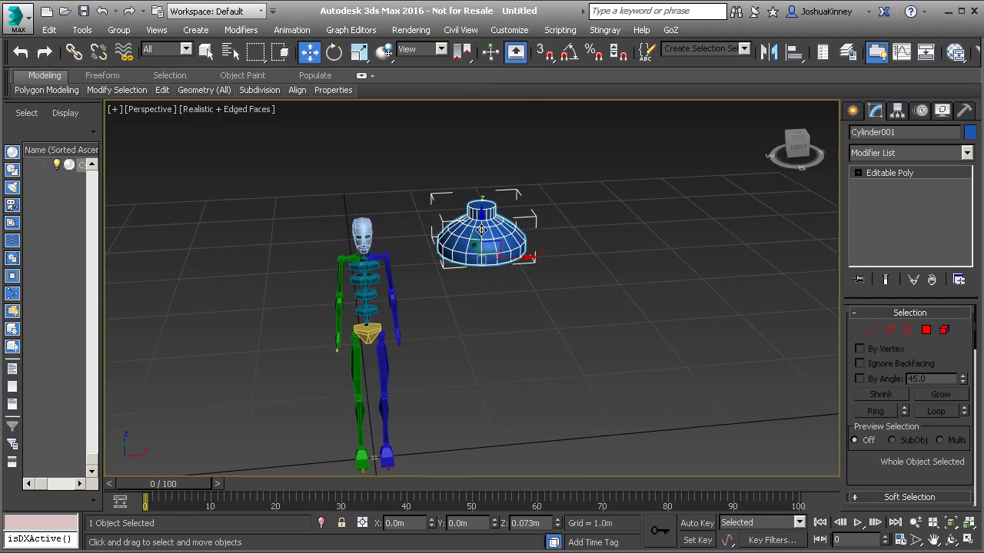
pyautogui.keyDown('alt'); pyautogui.moveTo(473, 231); pyautogui.dragTo(500, 222, button='middle'); pyautogui.keyUp('alt')
pyautogui.scroll(3, 476, 224)
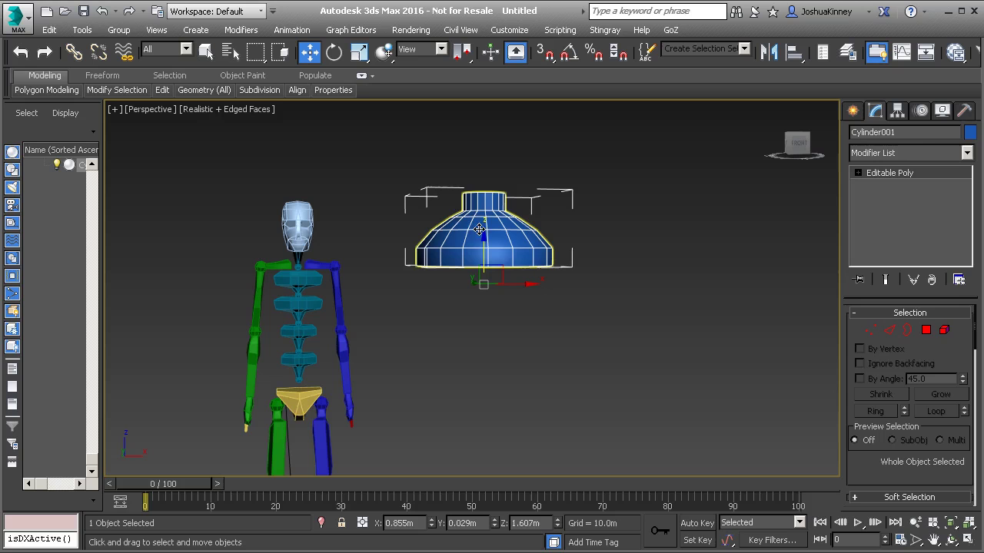
# Draw a small cylinder on the grid under the lamp, radius 0.122m and height 0.185m.
pyautogui.click(853, 111)
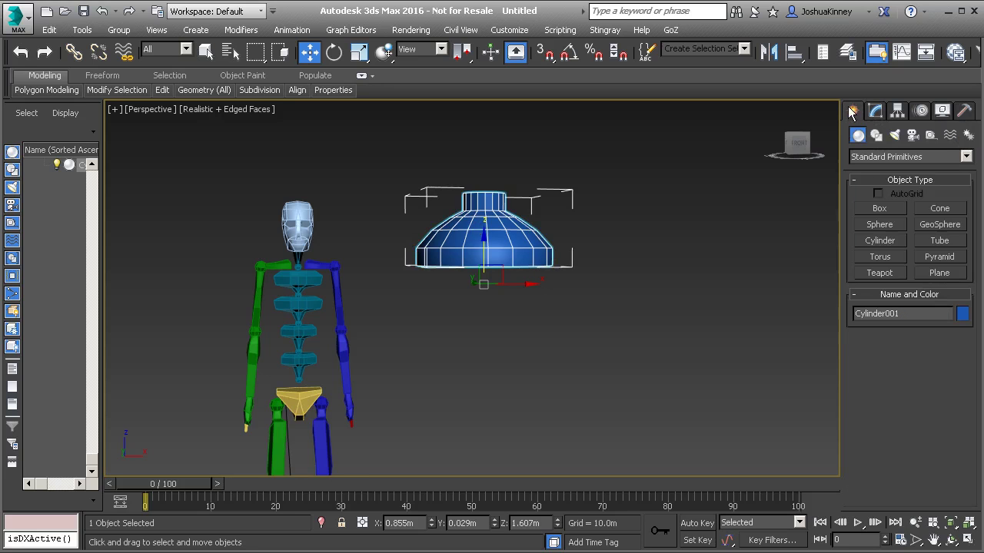
pyautogui.click(880, 241)
pyautogui.keyDown('alt'); pyautogui.moveTo(590, 346); pyautogui.dragTo(505, 308, button='middle'); pyautogui.keyUp('alt')
pyautogui.scroll(-5, 538, 244)
pyautogui.moveTo(505, 311); pyautogui.dragTo(525, 321)
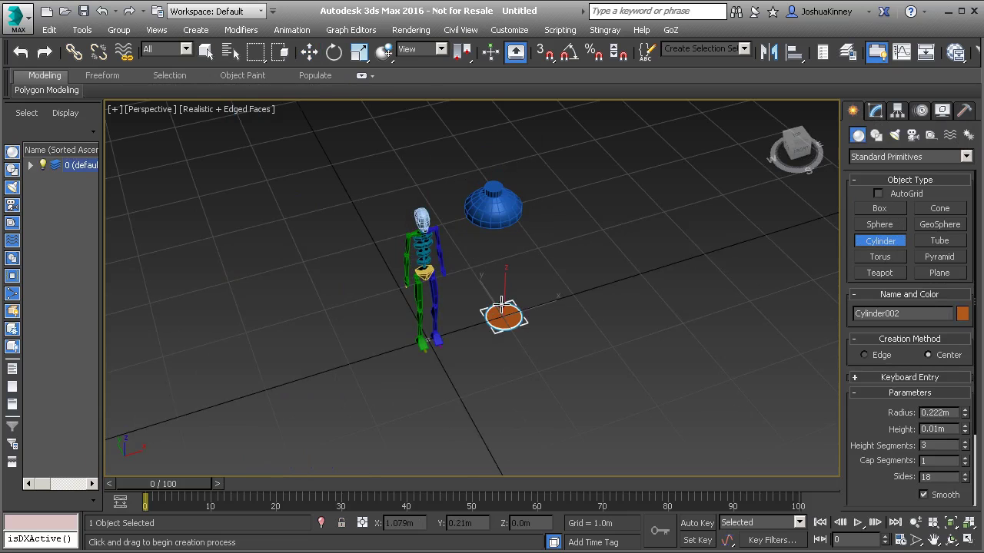
pyautogui.keyDown('alt'); pyautogui.moveTo(512, 290); pyautogui.dragTo(535, 284, button='middle'); pyautogui.keyUp('alt')
pyautogui.press('w')
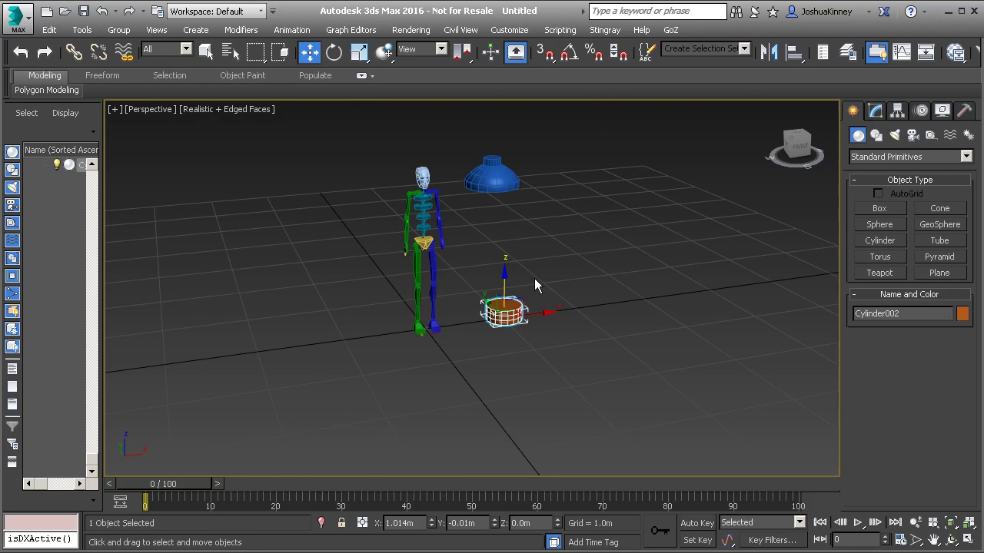
pyautogui.click(875, 111)
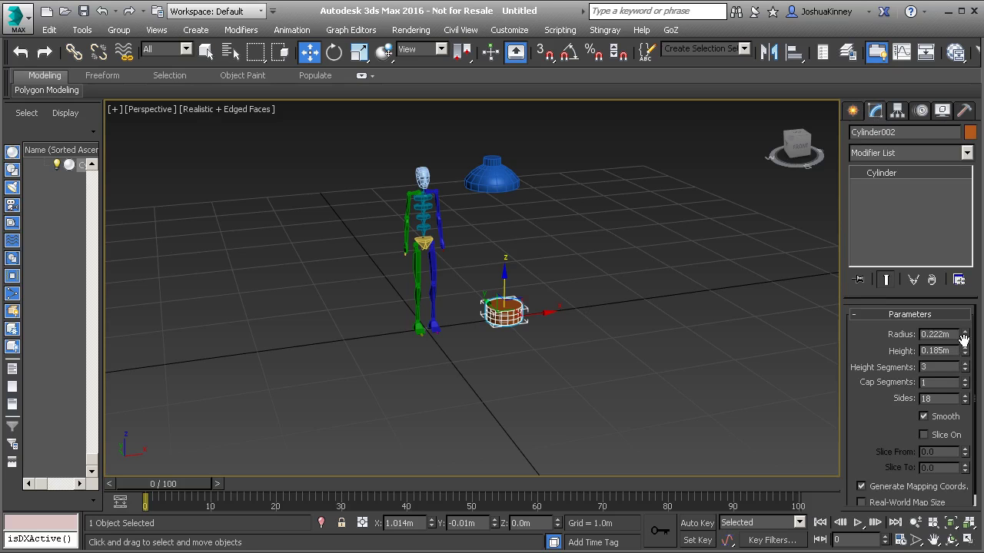
pyautogui.moveTo(966, 338); pyautogui.dragTo(966, 338)
pyautogui.keyDown('alt'); pyautogui.moveTo(769, 330); pyautogui.dragTo(675, 305, button='middle'); pyautogui.keyUp('alt')
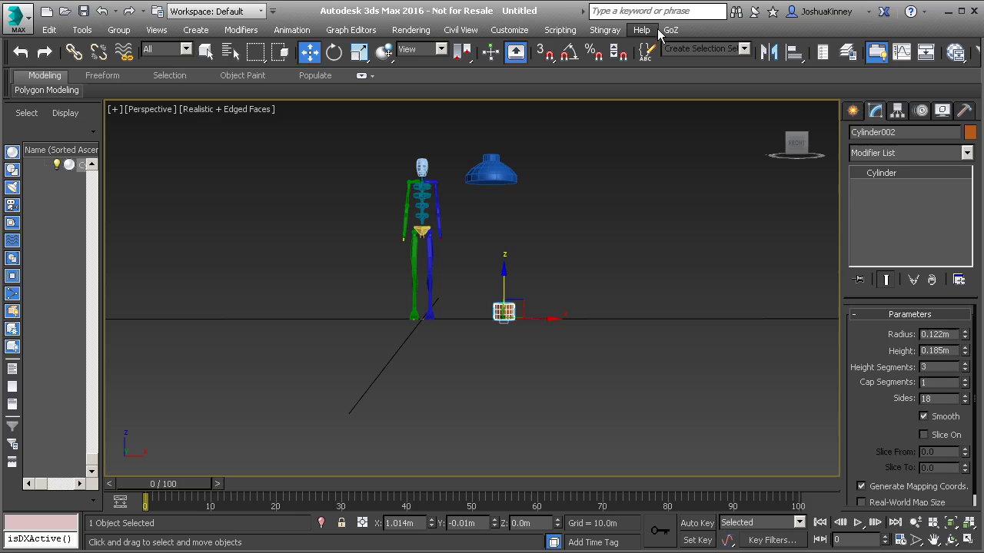
# Align the small cylinder centred on the dome's X and Y, then nudge it lower.
pyautogui.click(793, 51)
pyautogui.click(494, 175)
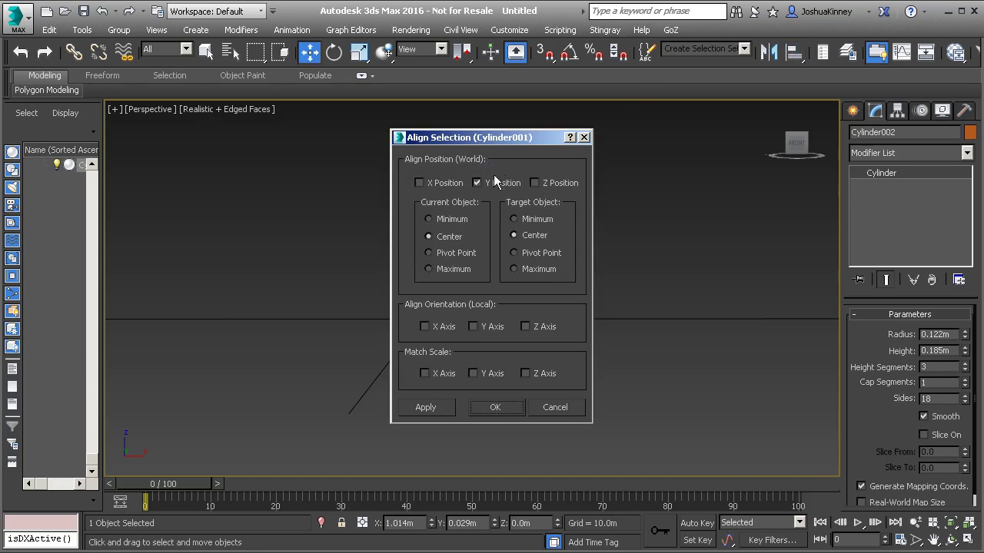
pyautogui.click(422, 185)
pyautogui.click(500, 406)
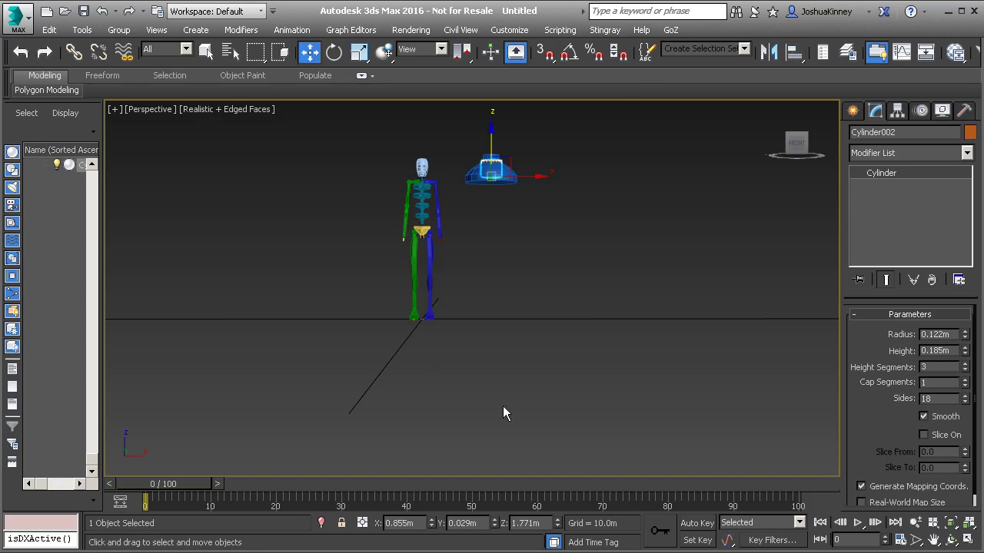
pyautogui.scroll(6, 492, 177)
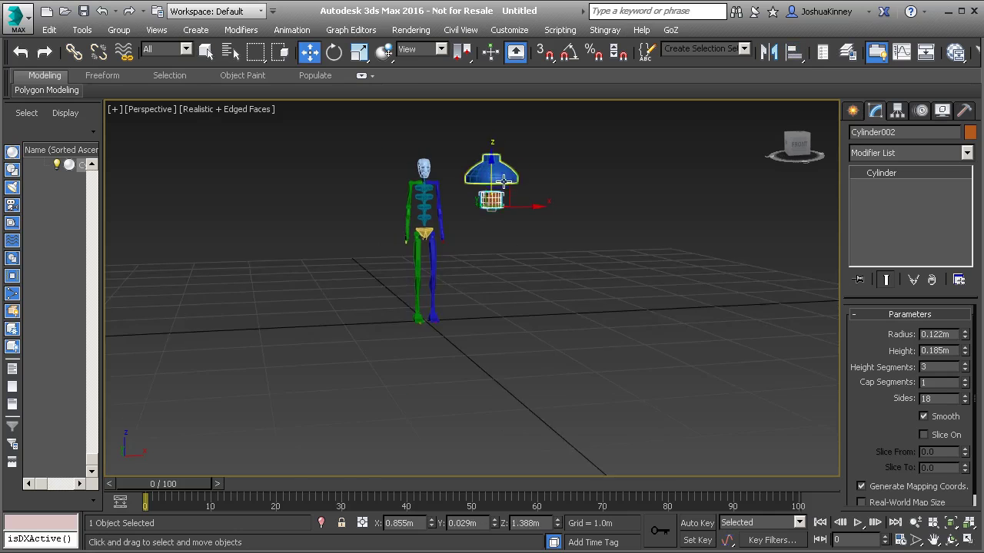
pyautogui.moveTo(473, 210); pyautogui.dragTo(475, 220)
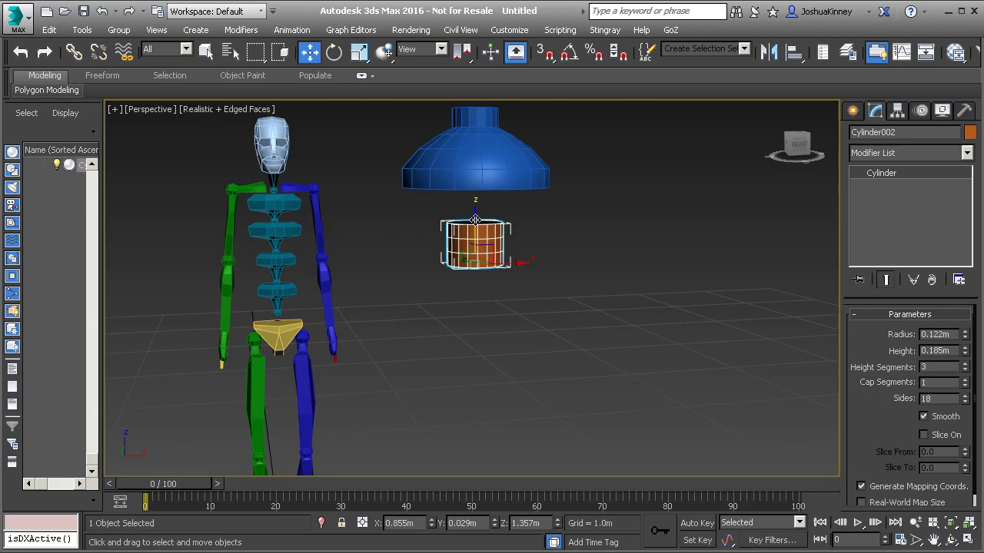
# Resize the small cylinder to radius 0.092m and height 0.125m.
pyautogui.moveTo(965, 338); pyautogui.dragTo(966, 353)
pyautogui.keyDown('alt'); pyautogui.moveTo(620, 292); pyautogui.dragTo(472, 293, button='middle'); pyautogui.keyUp('alt')
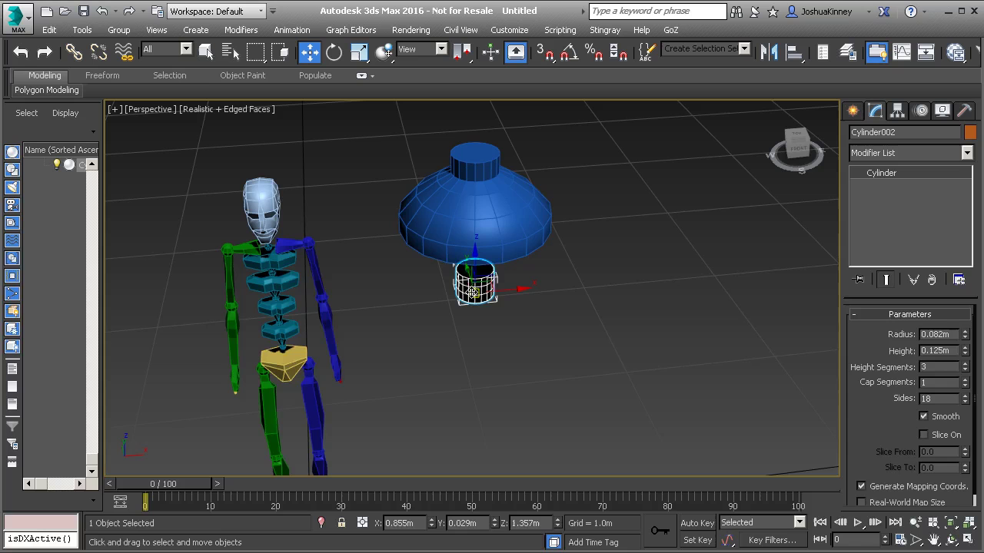
pyautogui.keyDown('alt'); pyautogui.moveTo(459, 151); pyautogui.dragTo(509, 183, button='middle'); pyautogui.keyUp('alt')
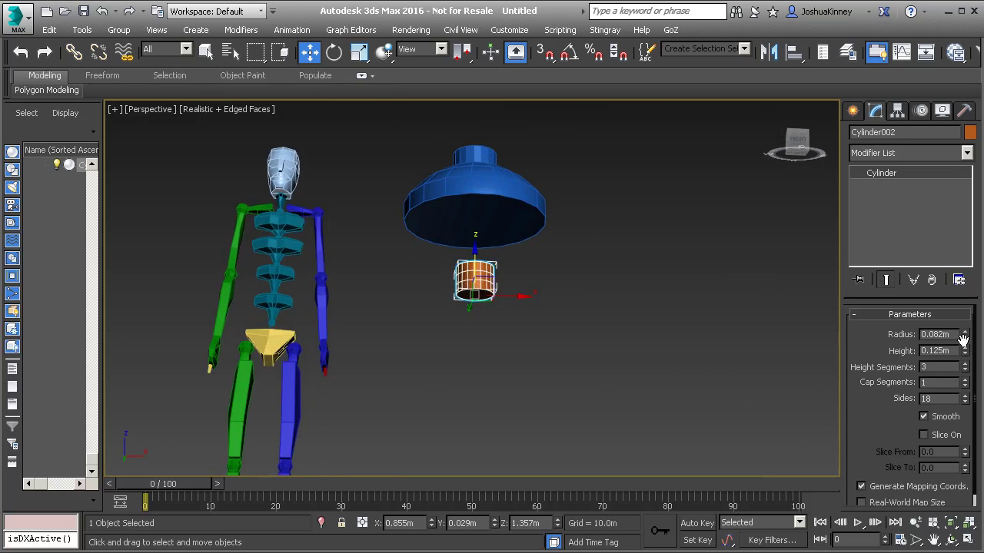
pyautogui.moveTo(963, 338); pyautogui.dragTo(966, 339)
pyautogui.keyDown('alt'); pyautogui.moveTo(668, 298); pyautogui.dragTo(546, 304, button='middle'); pyautogui.keyUp('alt')
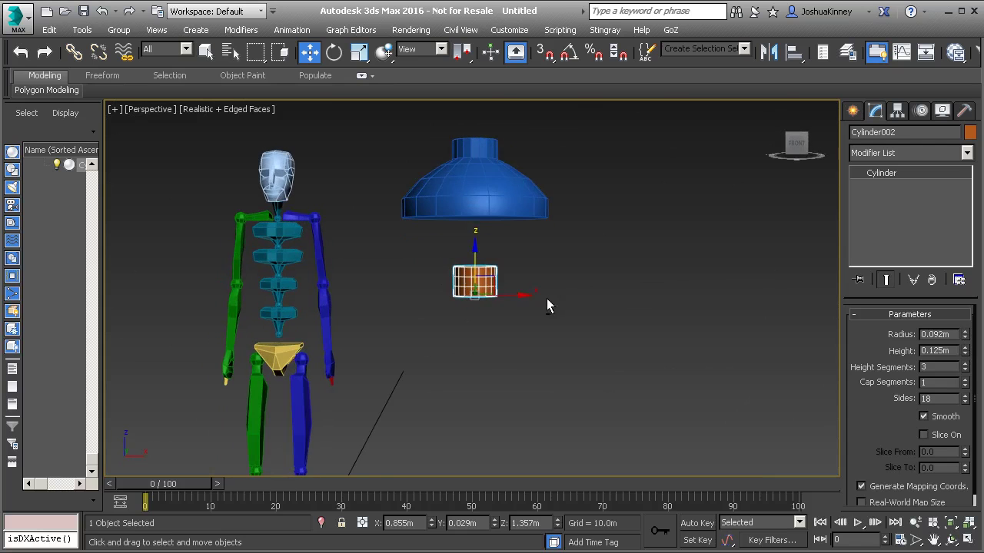
pyautogui.click(852, 110)
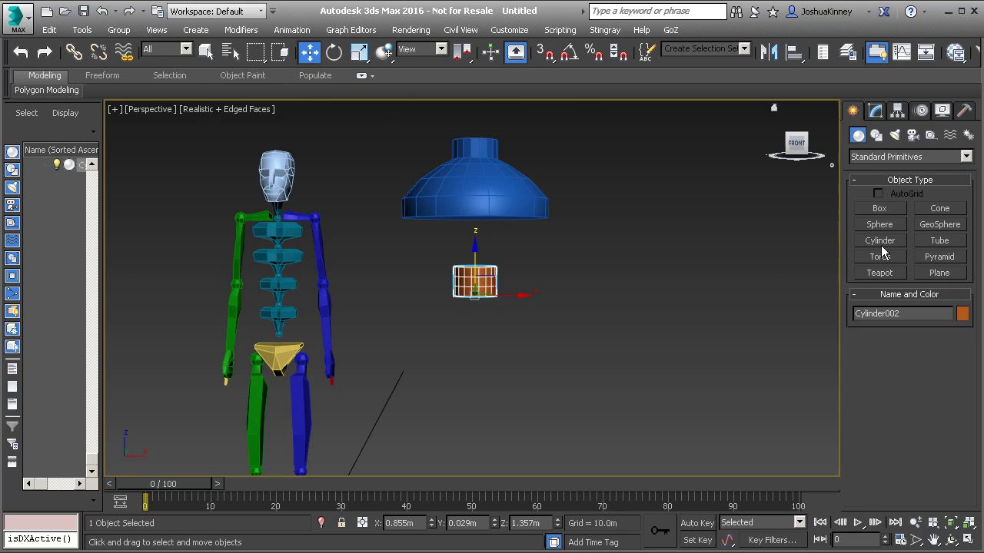
# In Front view, draw a 0.293m by 0.242m plane beside the lamp and move it slightly lower.
pyautogui.click(940, 275)
pyautogui.press('f')
pyautogui.scroll(2, 521, 305)
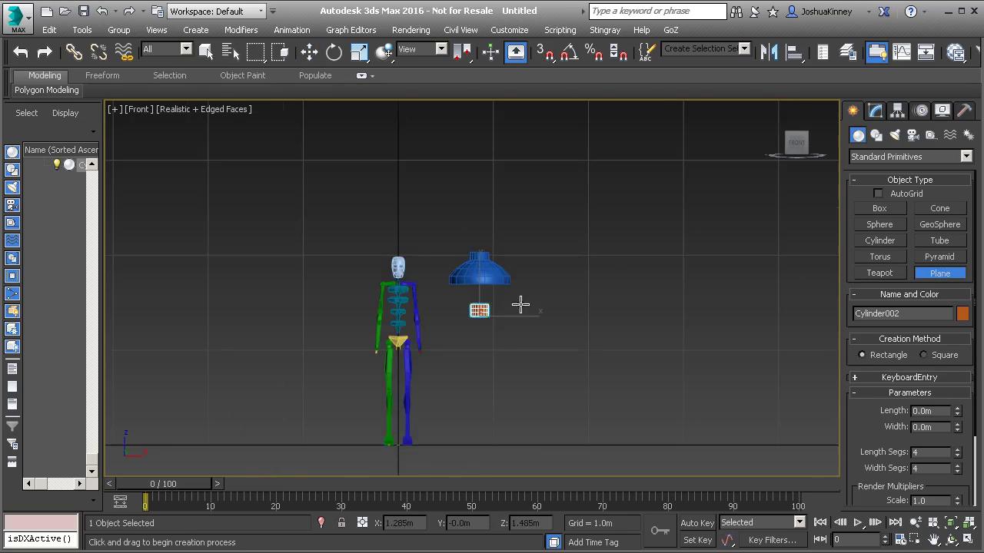
pyautogui.scroll(4, 489, 295)
pyautogui.moveTo(536, 297); pyautogui.dragTo(491, 303, button='middle')
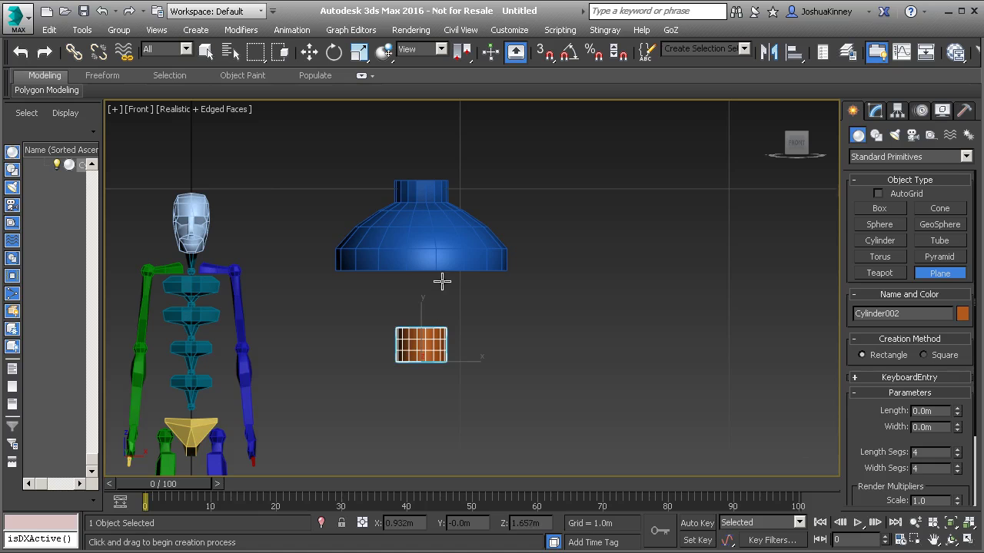
pyautogui.moveTo(445, 337); pyautogui.dragTo(520, 226)
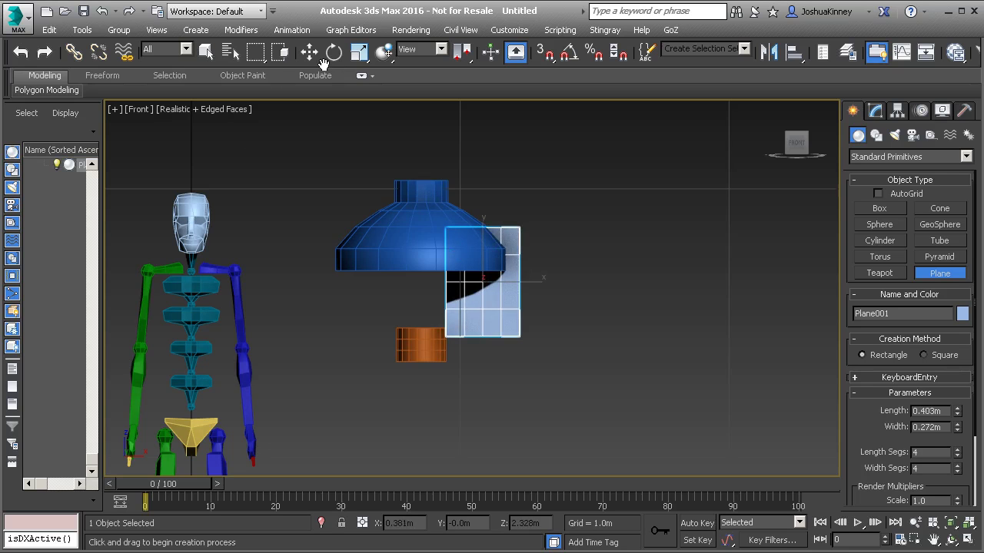
pyautogui.moveTo(958, 416)
pyautogui.mouseDown()
pyautogui.moveTo(962, 439)
pyautogui.moveTo(958, 422)
pyautogui.mouseUp()
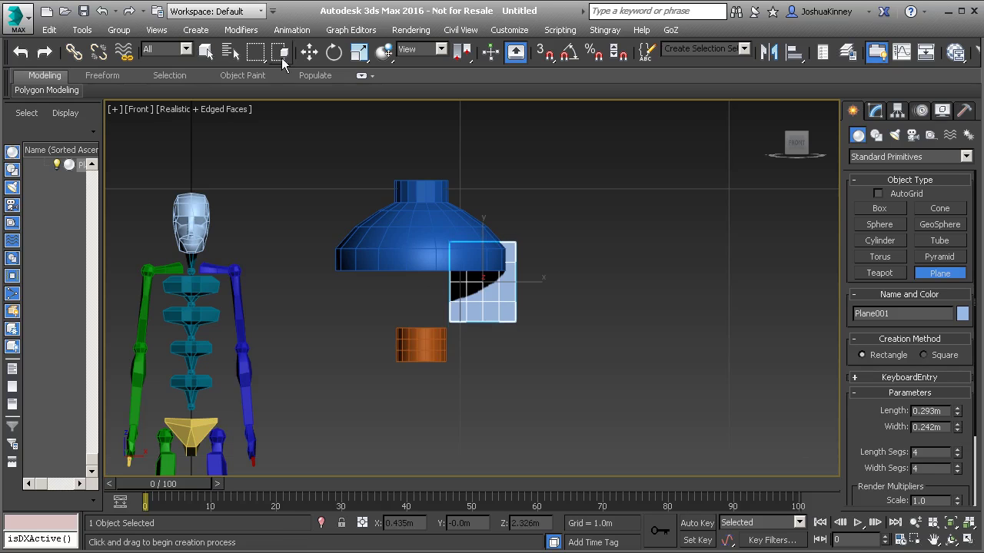
pyautogui.click(309, 51)
pyautogui.moveTo(497, 265); pyautogui.dragTo(492, 296)
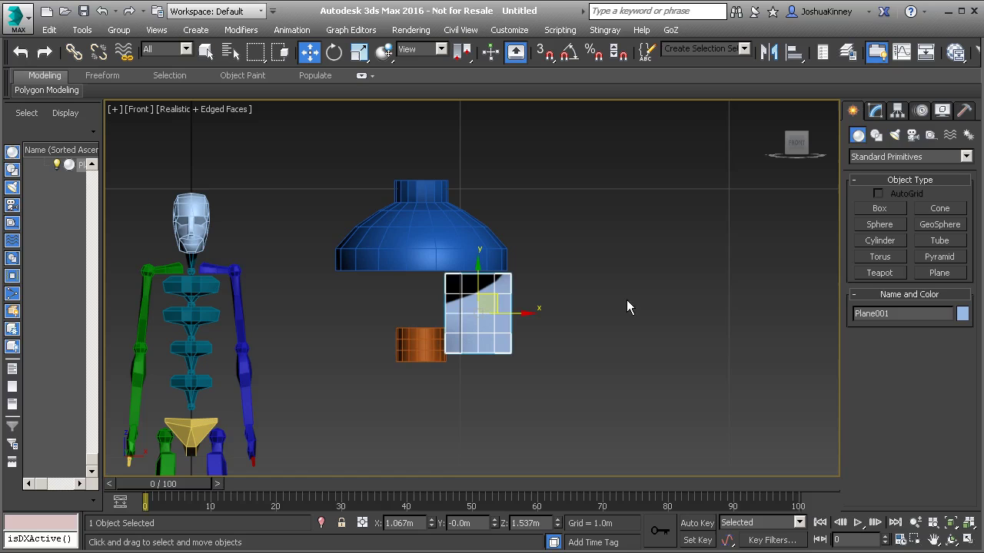
# Lengthen the plane to 0.413m, add a fifth length segment, and move it against the dome.
pyautogui.click(875, 110)
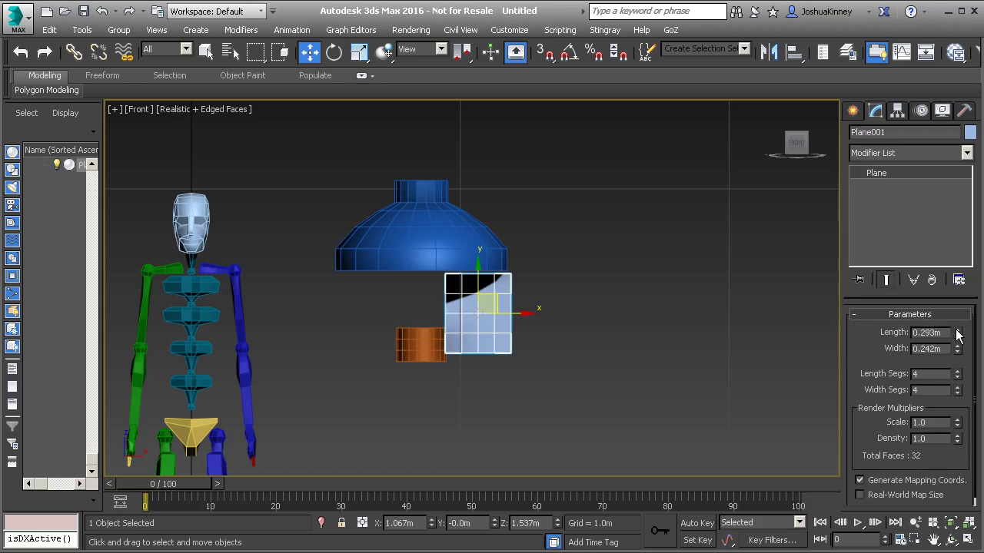
pyautogui.moveTo(957, 333); pyautogui.dragTo(962, 340)
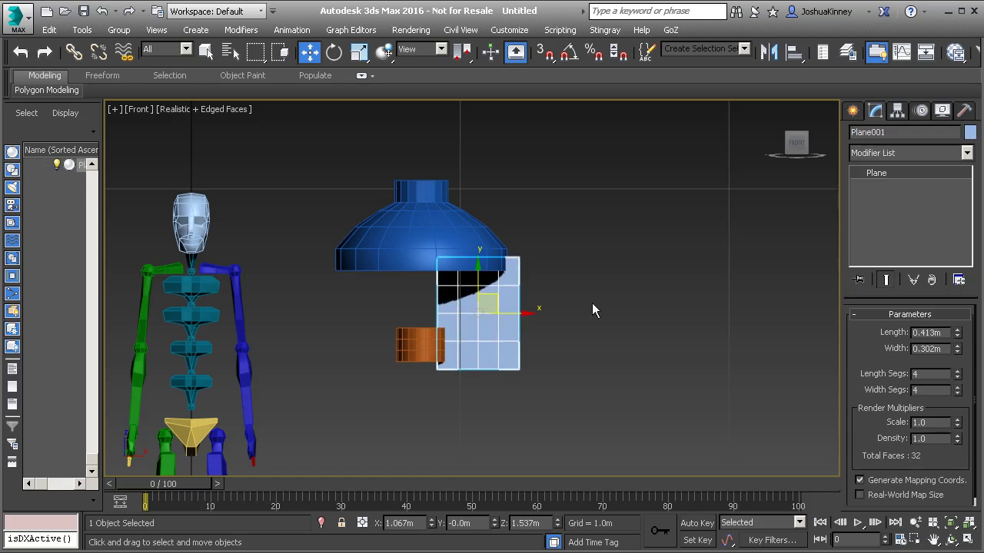
pyautogui.moveTo(491, 294); pyautogui.dragTo(502, 272)
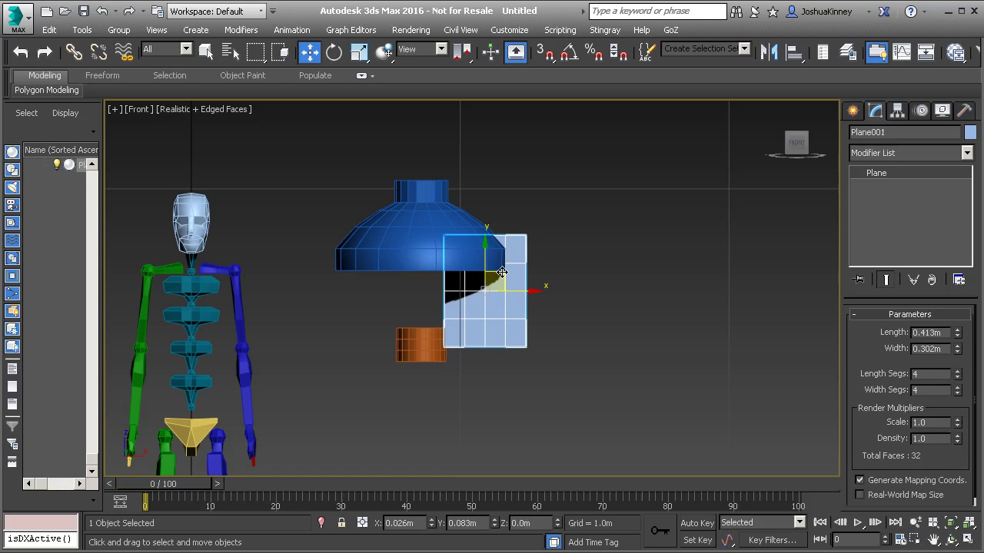
pyautogui.click(957, 373)
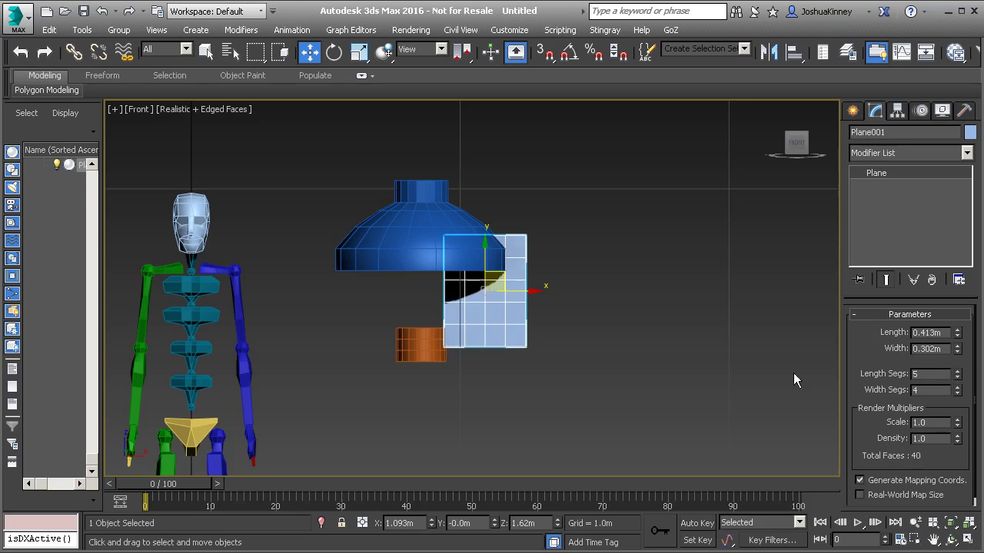
# Reframe the Front view around the lamp and plane and show the Standard Primitives.
pyautogui.moveTo(534, 285); pyautogui.dragTo(542, 324, button='middle')
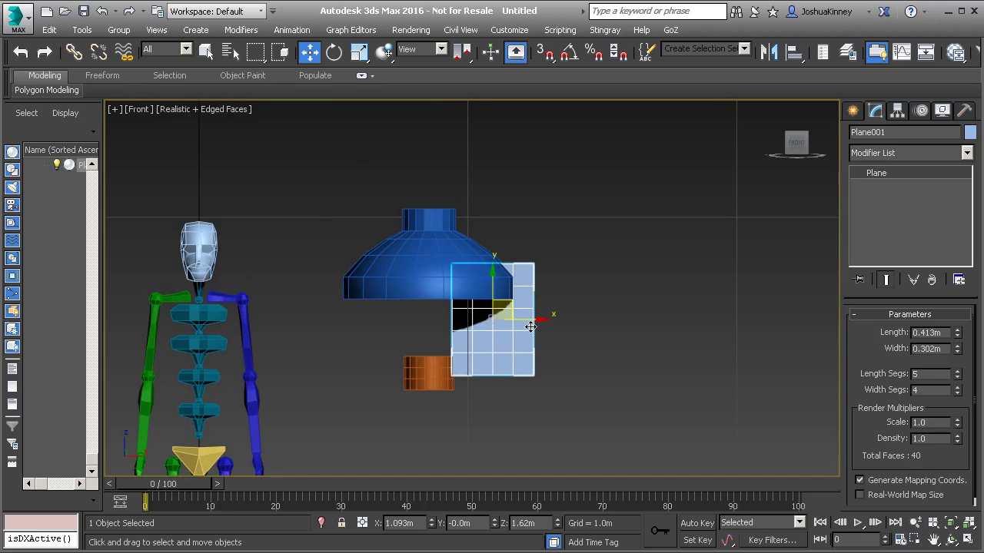
pyautogui.scroll(4, 530, 327)
pyautogui.moveTo(492, 257); pyautogui.dragTo(483, 275, button='middle')
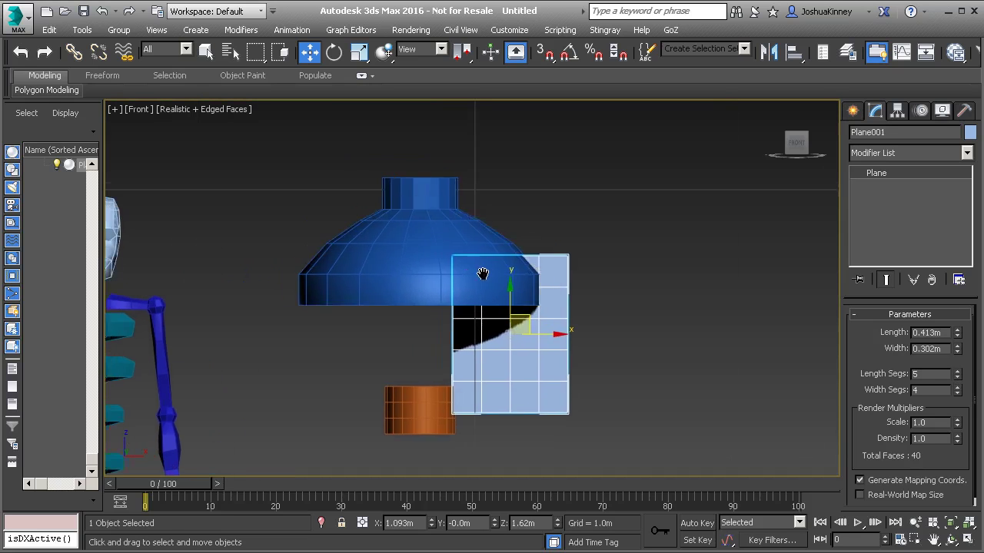
pyautogui.scroll(-2, 482, 274)
pyautogui.moveTo(566, 277); pyautogui.dragTo(565, 332, button='middle')
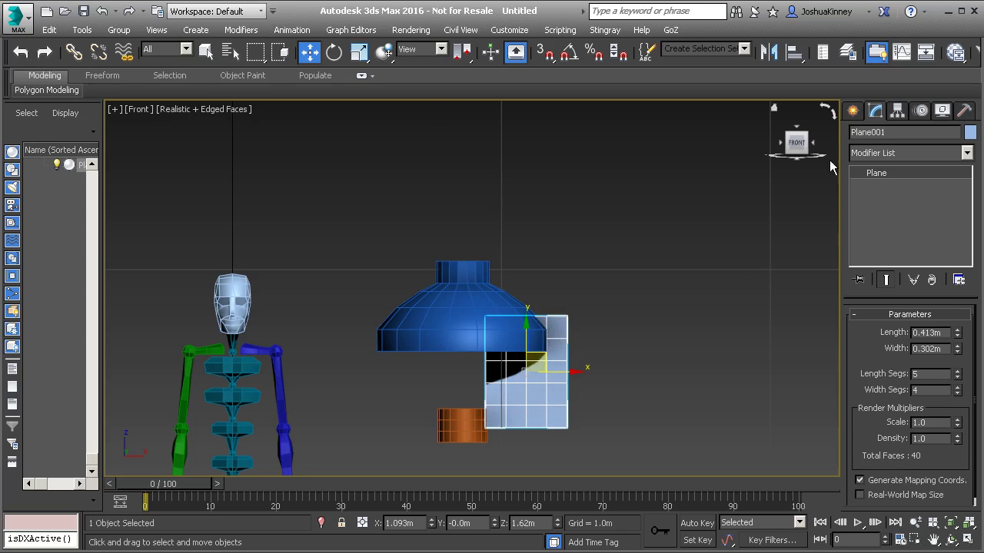
pyautogui.click(852, 110)
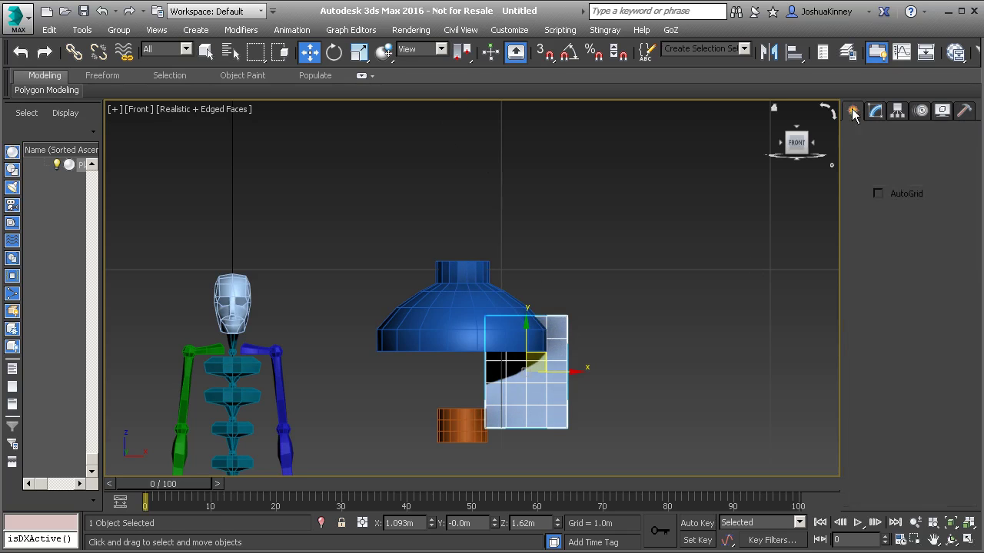
# In Perspective view, draw a 1.74m tall cylinder on the ground beside the lamp.
pyautogui.click(881, 239)
pyautogui.keyDown('alt'); pyautogui.moveTo(355, 347); pyautogui.dragTo(425, 356, button='middle'); pyautogui.keyUp('alt')
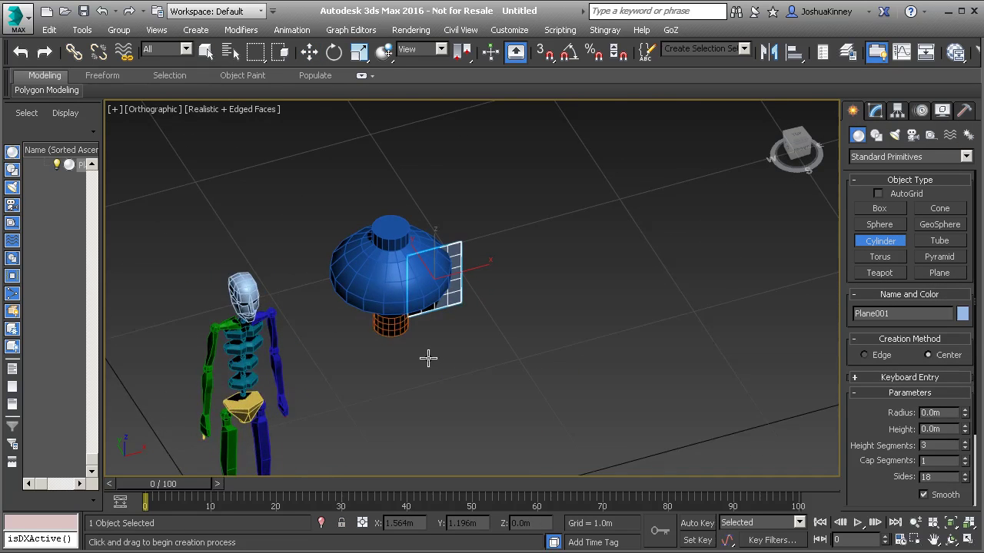
pyautogui.press('p')
pyautogui.keyDown('alt'); pyautogui.moveTo(430, 393); pyautogui.dragTo(426, 415, button='middle'); pyautogui.keyUp('alt')
pyautogui.moveTo(434, 438); pyautogui.dragTo(448, 442)
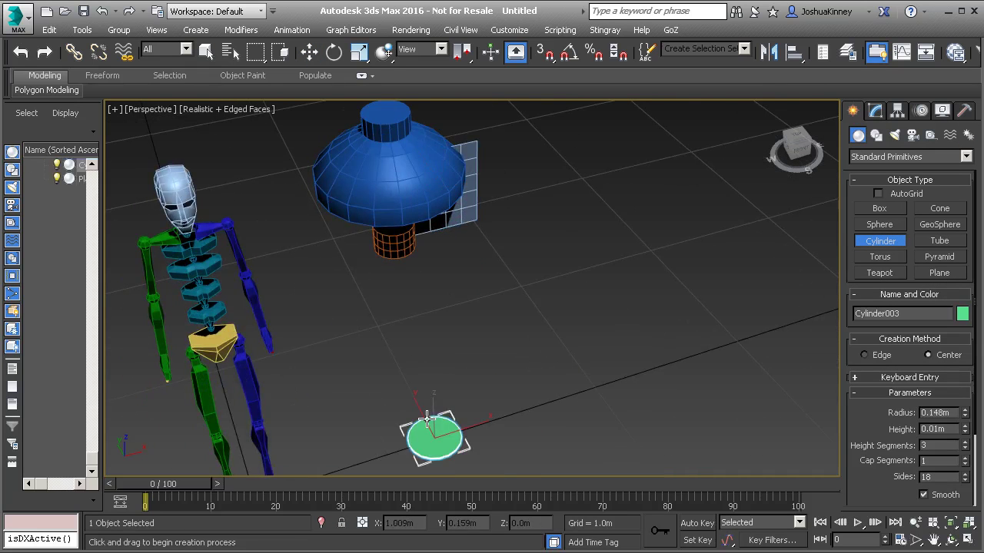
pyautogui.click(397, 115)
# Thin the new cylinder's radius to 0.008m to make a rod.
pyautogui.scroll(-3, 720, 371)
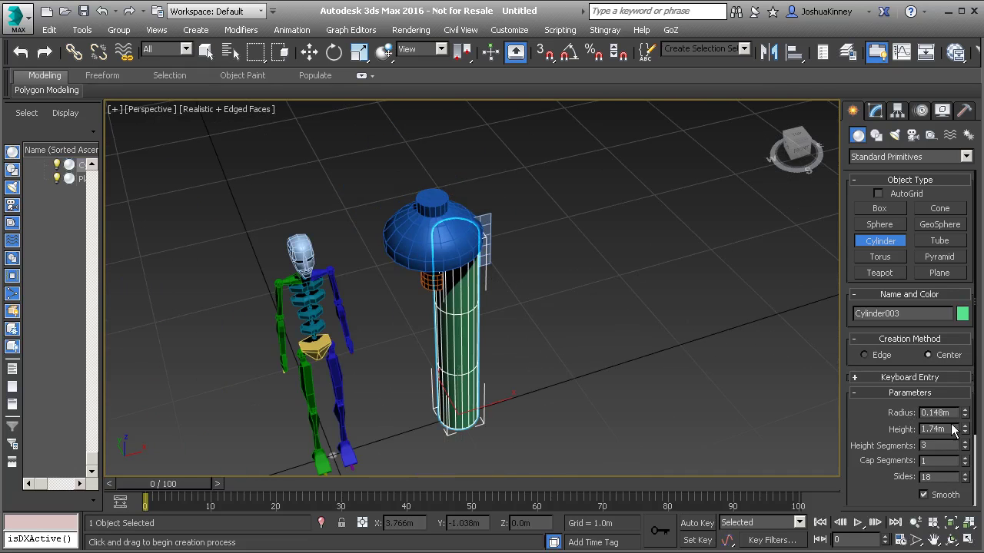
pyautogui.moveTo(958, 417); pyautogui.dragTo(965, 423)
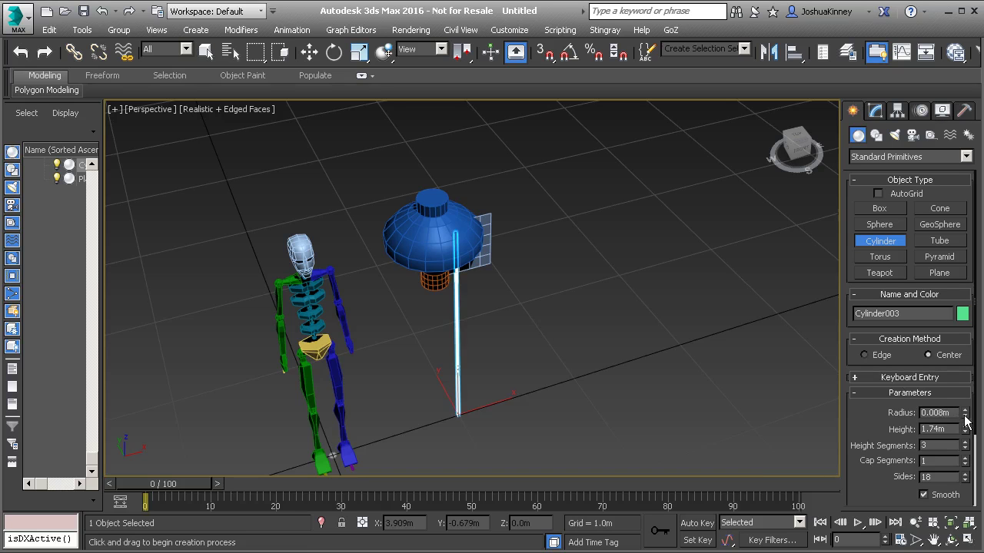
pyautogui.keyDown('alt'); pyautogui.moveTo(529, 390); pyautogui.dragTo(510, 335, button='middle'); pyautogui.keyUp('alt')
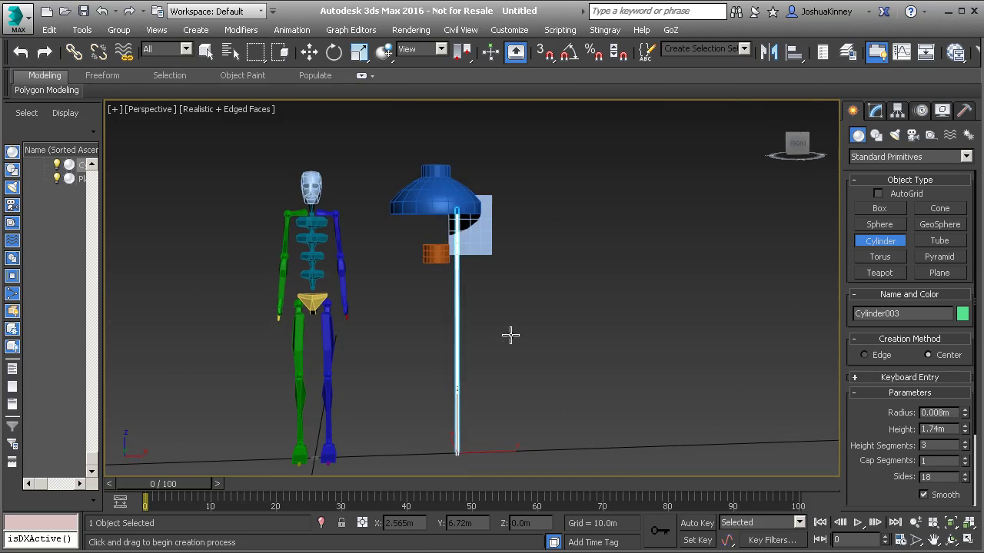
pyautogui.doubleClick(951, 413)
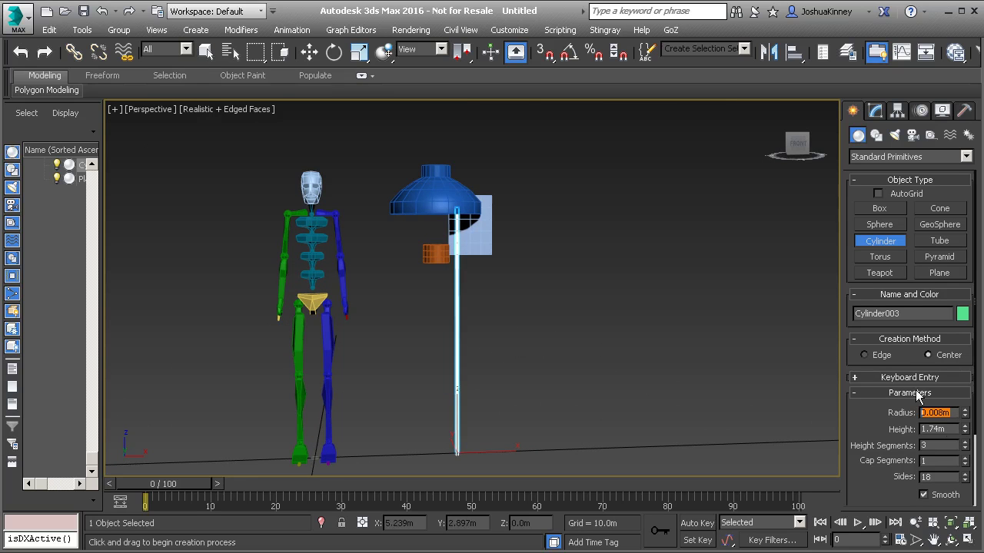
# Align the rod centred on the lamp and raise it to Z 2.808m.
pyautogui.click(308, 54)
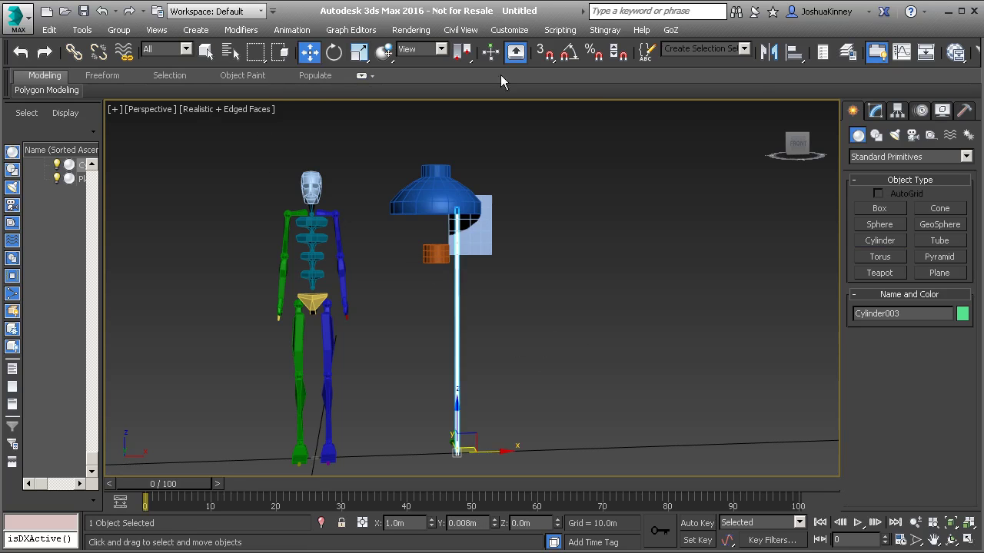
pyautogui.click(794, 52)
pyautogui.click(446, 199)
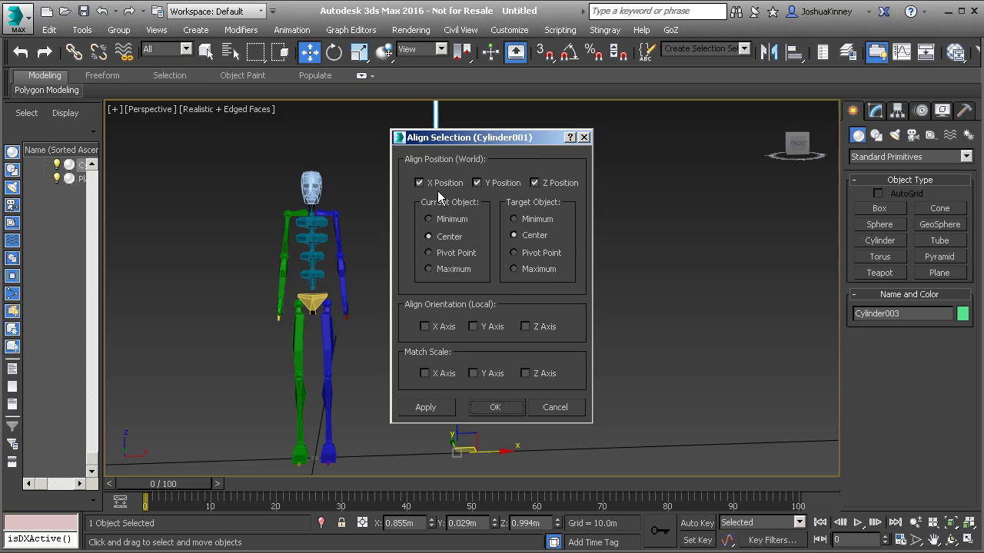
pyautogui.click(494, 408)
pyautogui.scroll(3, 468, 307)
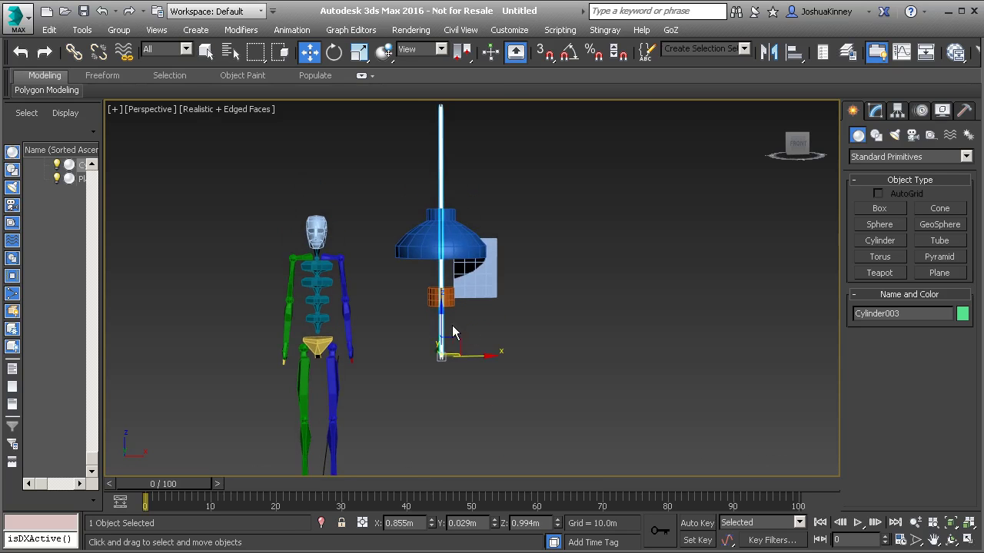
pyautogui.moveTo(440, 319); pyautogui.dragTo(440, 157)
# With angle snap on, tilt the rod to 160 degrees on Y.
pyautogui.click(333, 51)
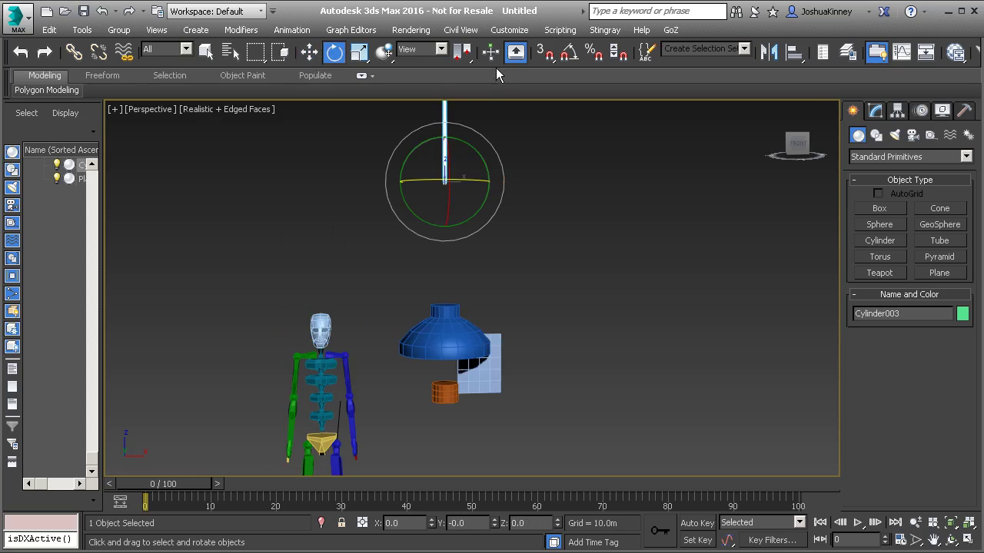
pyautogui.click(569, 51)
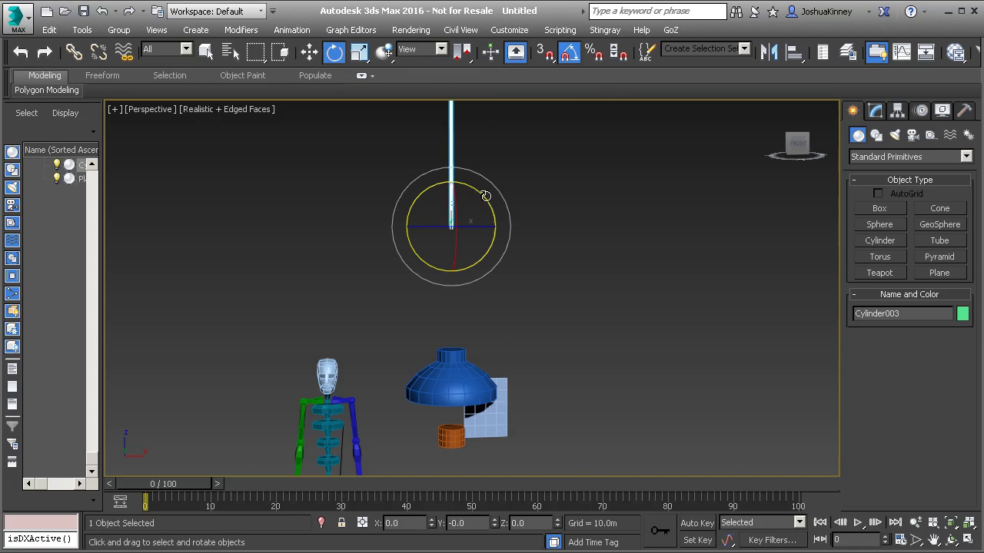
pyautogui.moveTo(475, 193); pyautogui.dragTo(514, 345)
pyautogui.keyDown('alt'); pyautogui.moveTo(514, 345); pyautogui.dragTo(358, 350, button='middle'); pyautogui.keyUp('alt')
# Centre Plane001 on the lamp using Align.
pyautogui.click(478, 419)
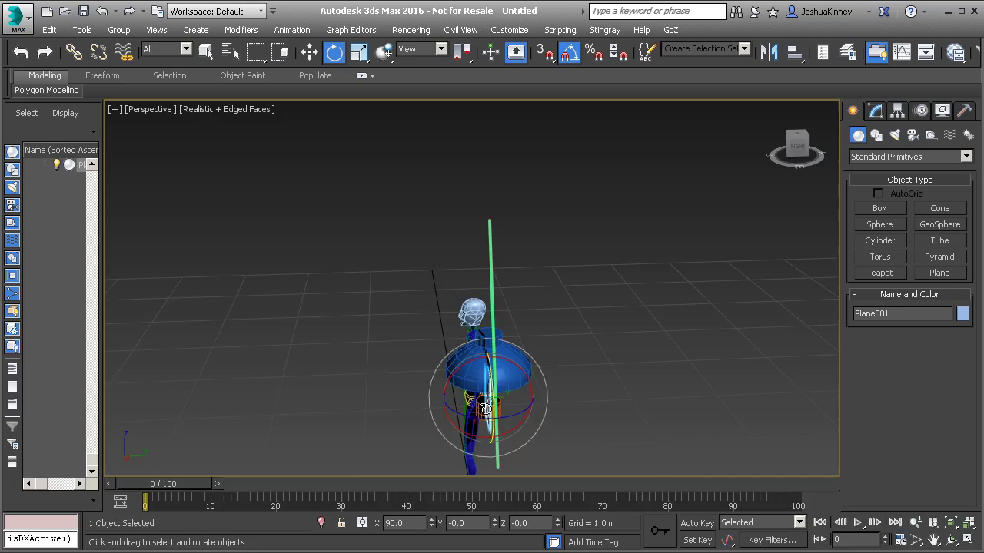
pyautogui.keyDown('alt'); pyautogui.moveTo(478, 419); pyautogui.dragTo(561, 374, button='middle'); pyautogui.keyUp('alt')
pyautogui.press('w')
pyautogui.scroll(3, 561, 374)
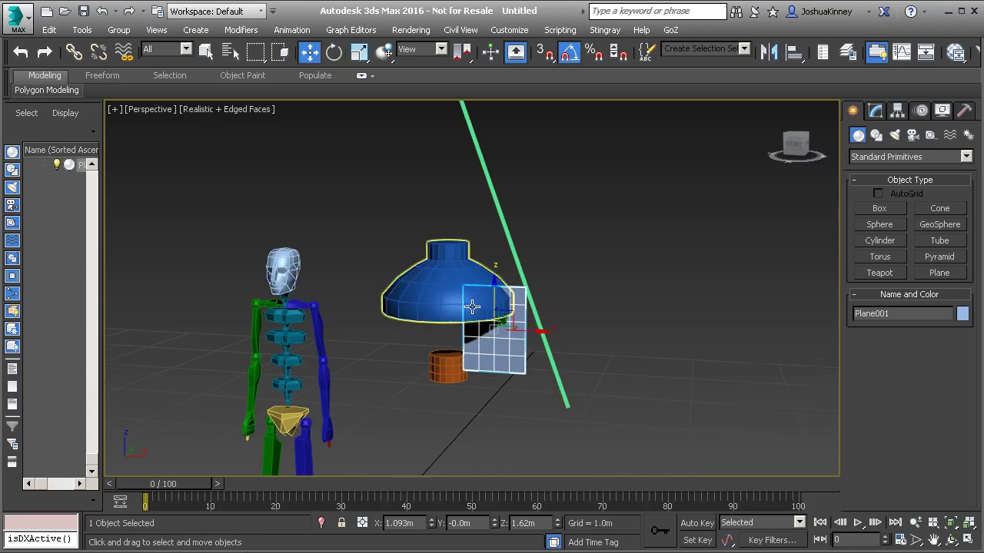
pyautogui.click(793, 52)
pyautogui.click(446, 314)
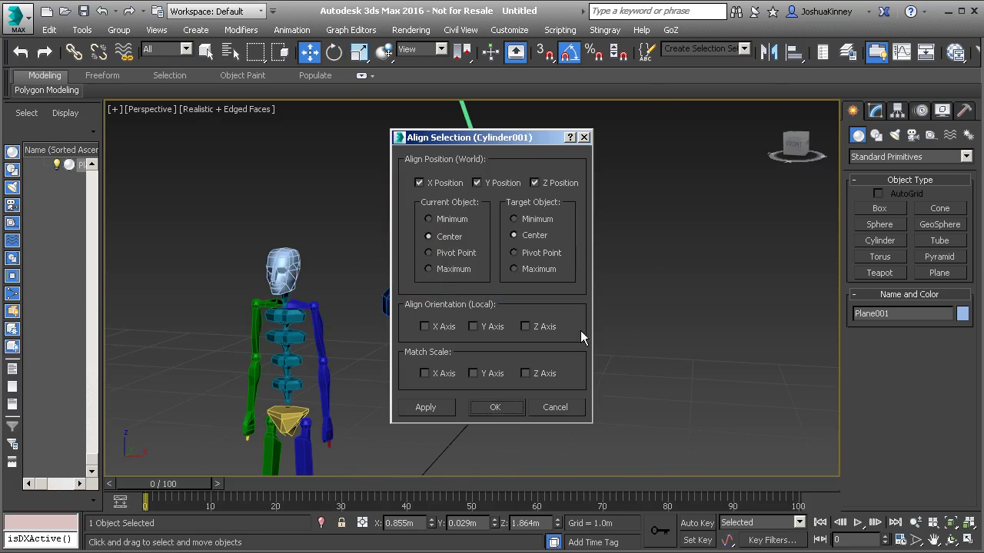
pyautogui.click(501, 407)
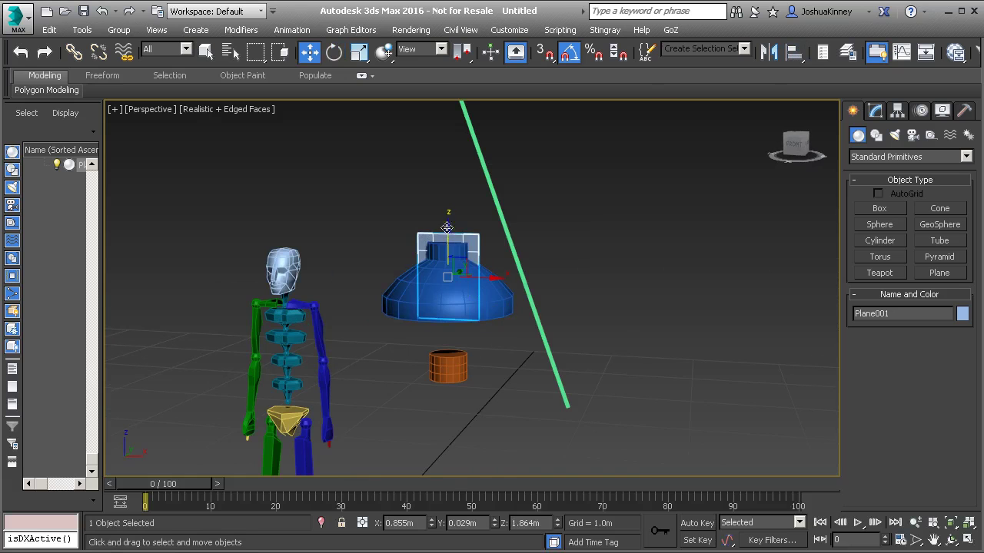
# Move the plane along Z and X so it hangs against the lampshade's side below the rim.
pyautogui.moveTo(449, 229); pyautogui.dragTo(450, 271)
pyautogui.moveTo(485, 342); pyautogui.dragTo(536, 348)
pyautogui.keyDown('alt'); pyautogui.moveTo(536, 348); pyautogui.dragTo(500, 335, button='middle'); pyautogui.keyUp('alt')
pyautogui.moveTo(493, 310); pyautogui.dragTo(493, 295)
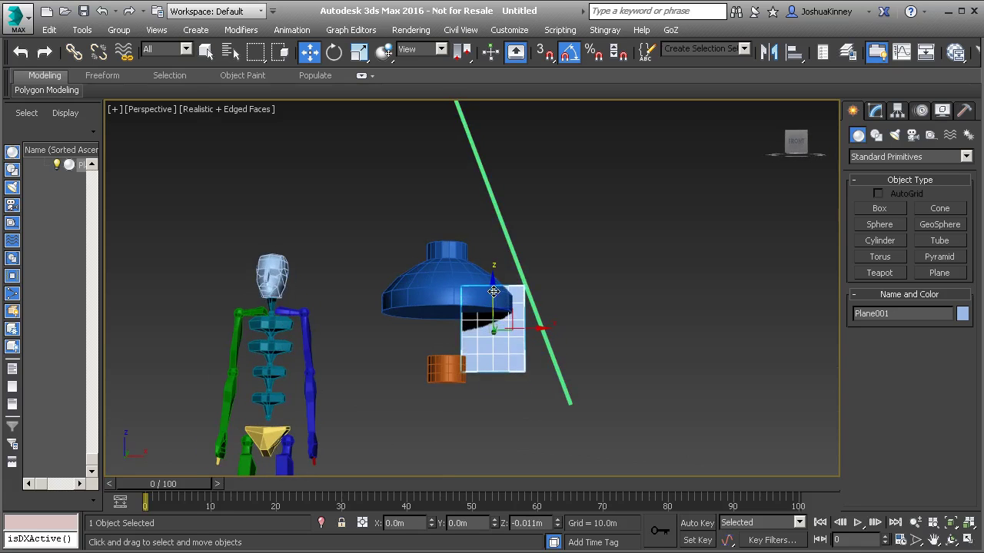
# Shorten Cylinder003's height to 1.108m.
pyautogui.click(525, 263)
pyautogui.click(874, 111)
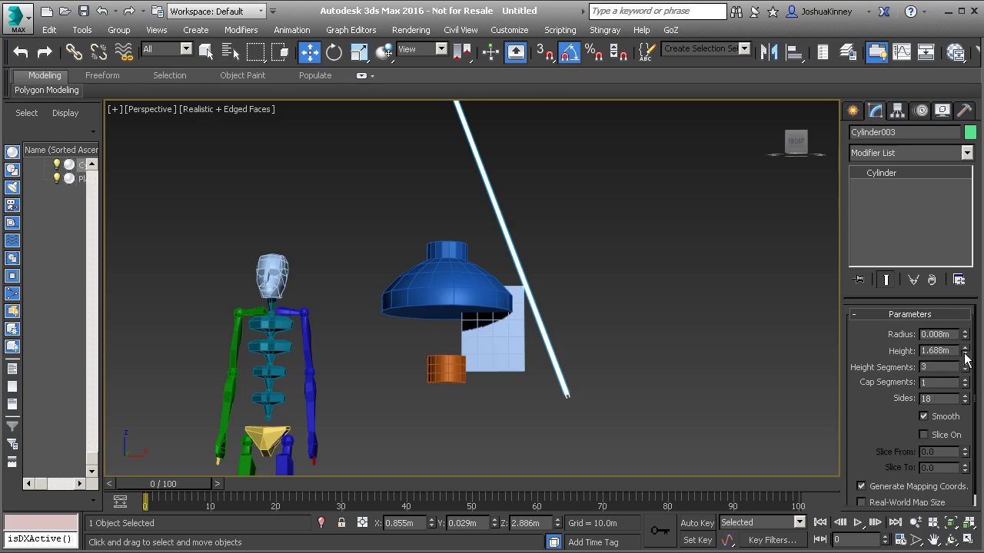
pyautogui.moveTo(966, 359); pyautogui.dragTo(966, 374)
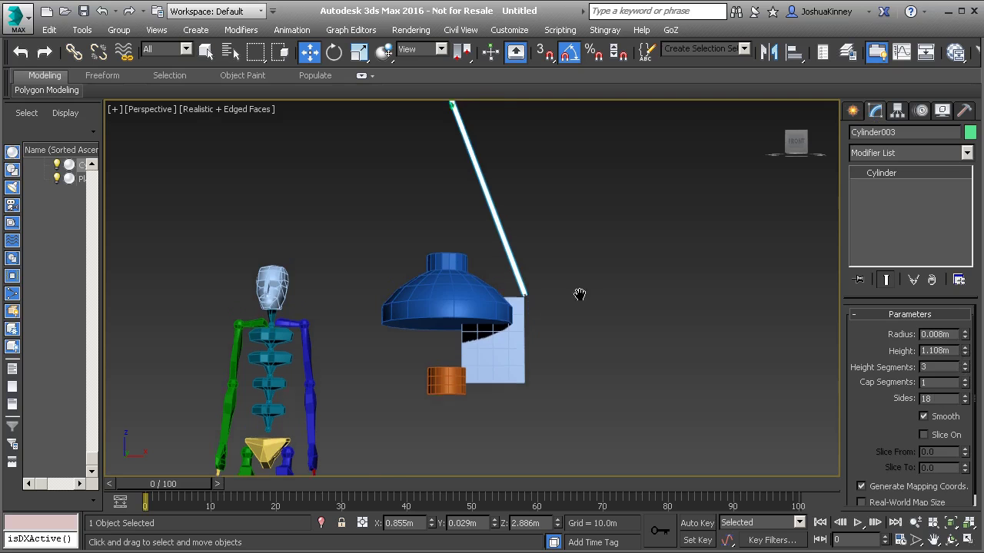
pyautogui.keyDown('alt'); pyautogui.moveTo(579, 292); pyautogui.dragTo(513, 307, button='middle'); pyautogui.keyUp('alt')
# Check from several angles that the rod's lower end meets the plane's top corner.
pyautogui.click(543, 360)
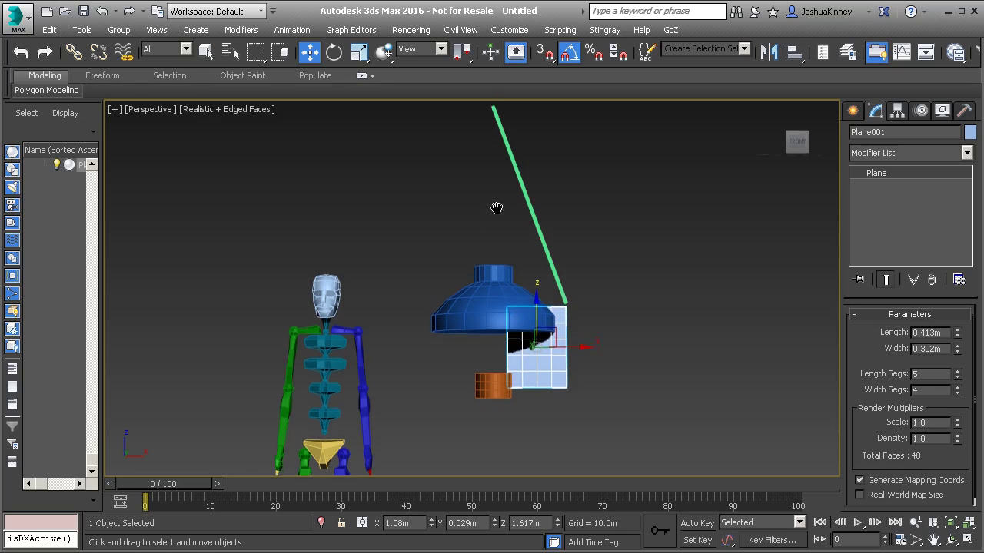
pyautogui.keyDown('alt'); pyautogui.moveTo(496, 208); pyautogui.dragTo(486, 195, button='middle'); pyautogui.keyUp('alt')
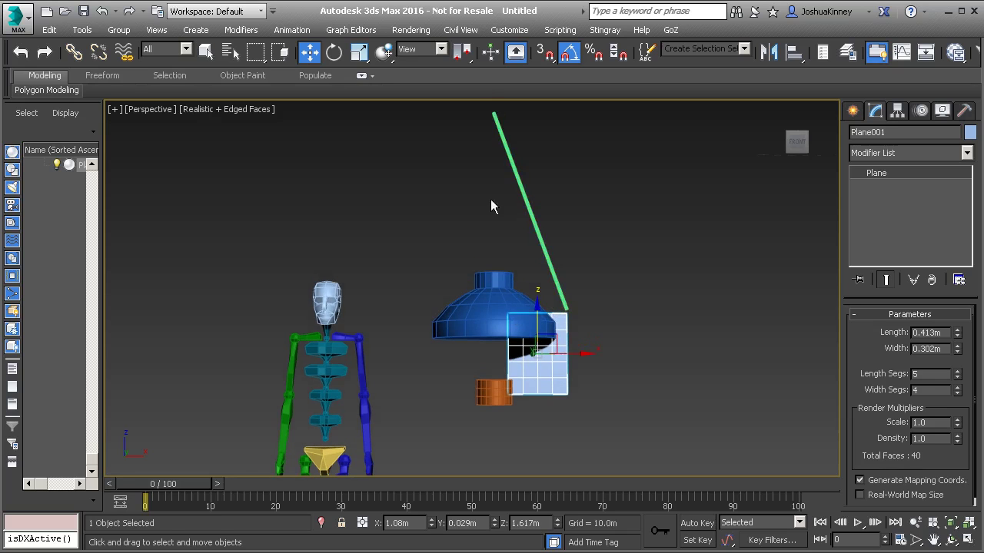
pyautogui.keyDown('alt'); pyautogui.moveTo(500, 281); pyautogui.dragTo(508, 183, button='middle'); pyautogui.keyUp('alt')
pyautogui.click(520, 177)
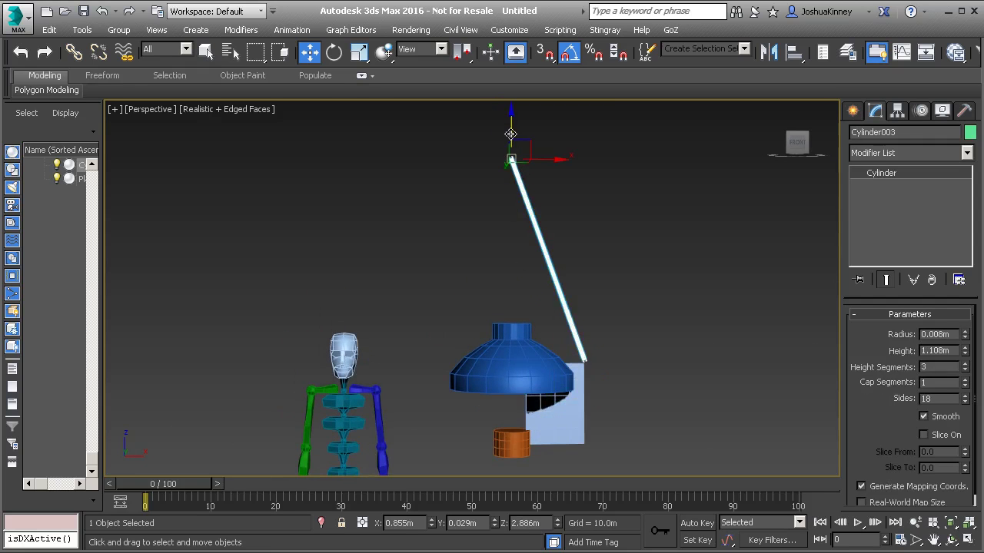
pyautogui.keyDown('alt'); pyautogui.moveTo(515, 223); pyautogui.dragTo(559, 275, button='middle'); pyautogui.keyUp('alt')
pyautogui.click(559, 274)
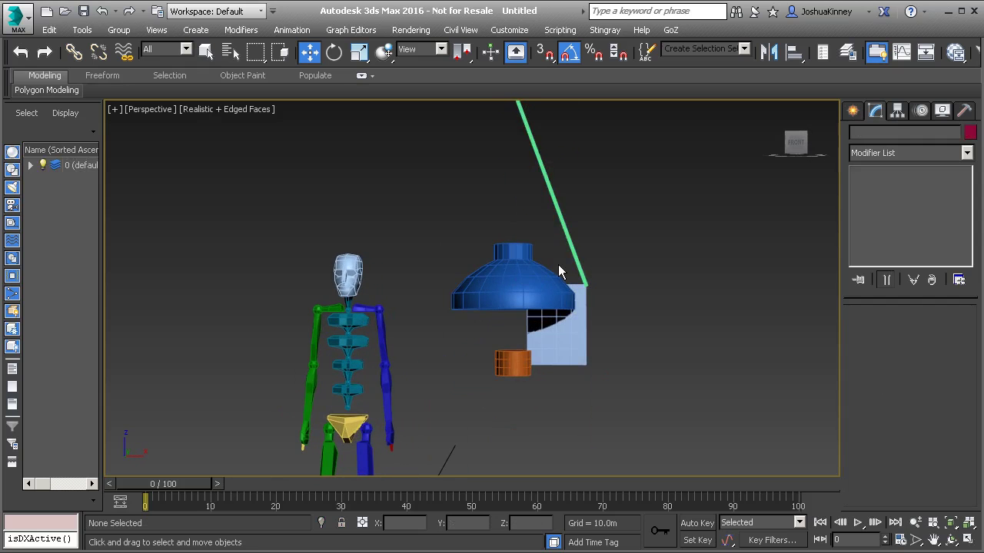
# Shift-rotate the rod about its top to make one instanced copy.
pyautogui.click(540, 162)
pyautogui.moveTo(540, 158); pyautogui.dragTo(529, 250, button='middle')
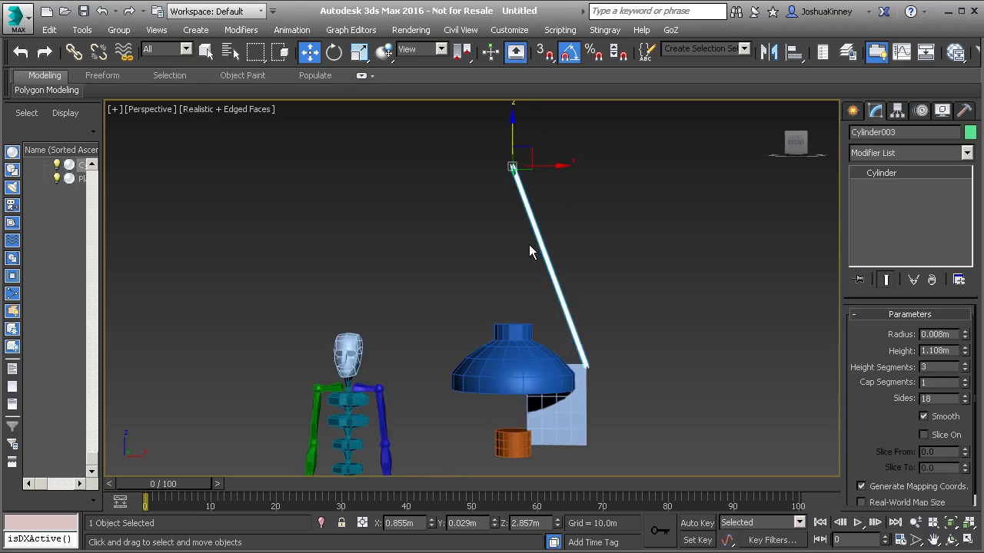
pyautogui.click(334, 52)
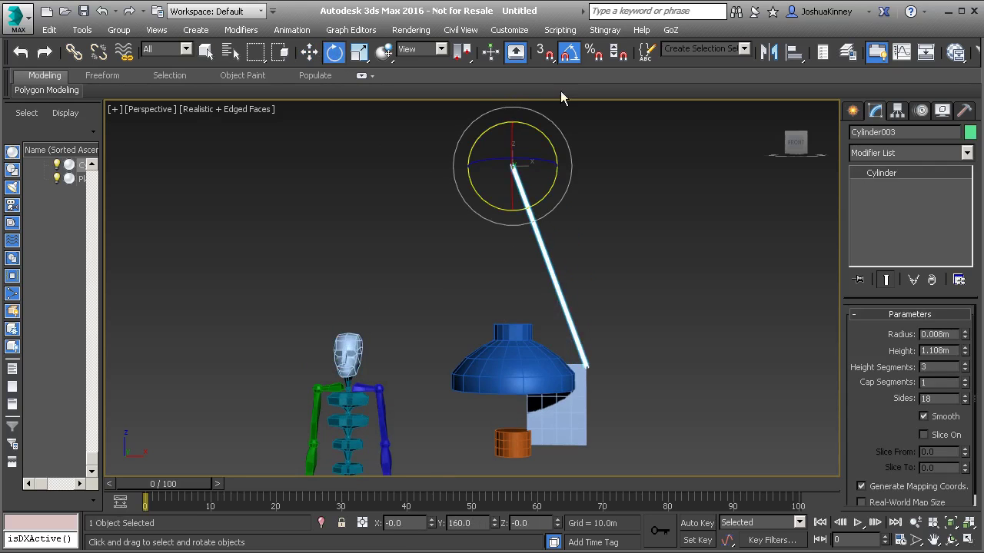
pyautogui.moveTo(545, 160); pyautogui.dragTo(454, 149)
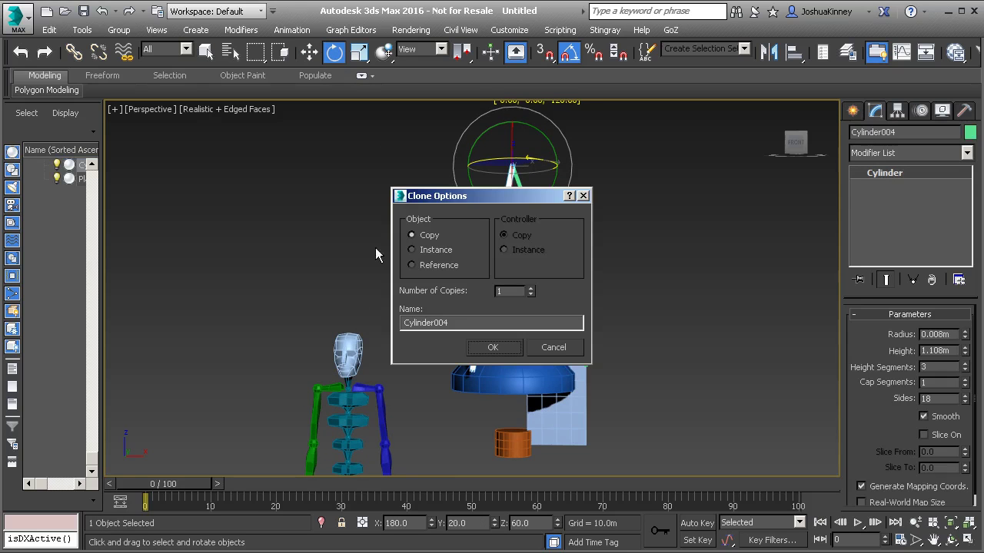
pyautogui.click(430, 250)
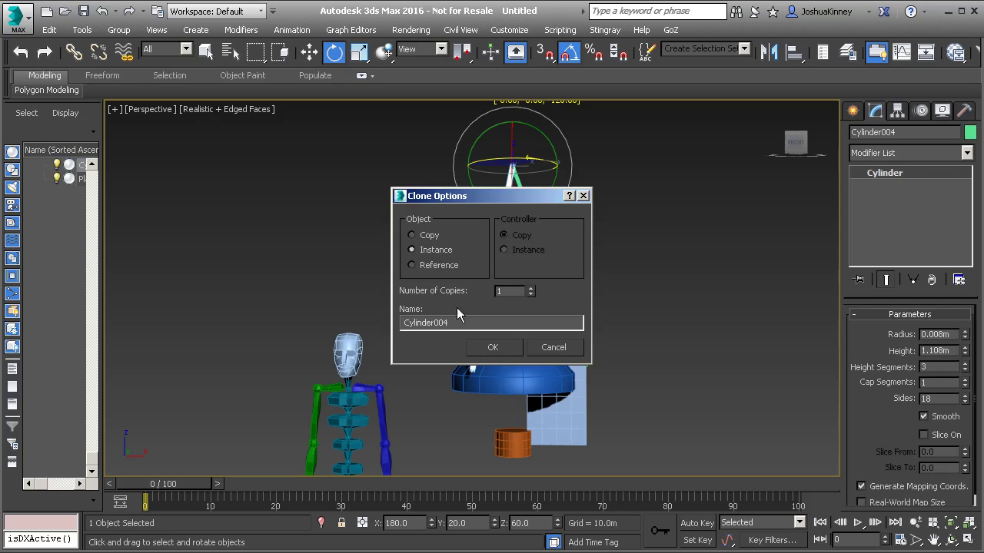
pyautogui.click(493, 348)
# Shift-rotate the rod again as an Instance with 2 copies, so rods meet above the shade.
pyautogui.moveTo(502, 281); pyautogui.dragTo(504, 340, button='middle')
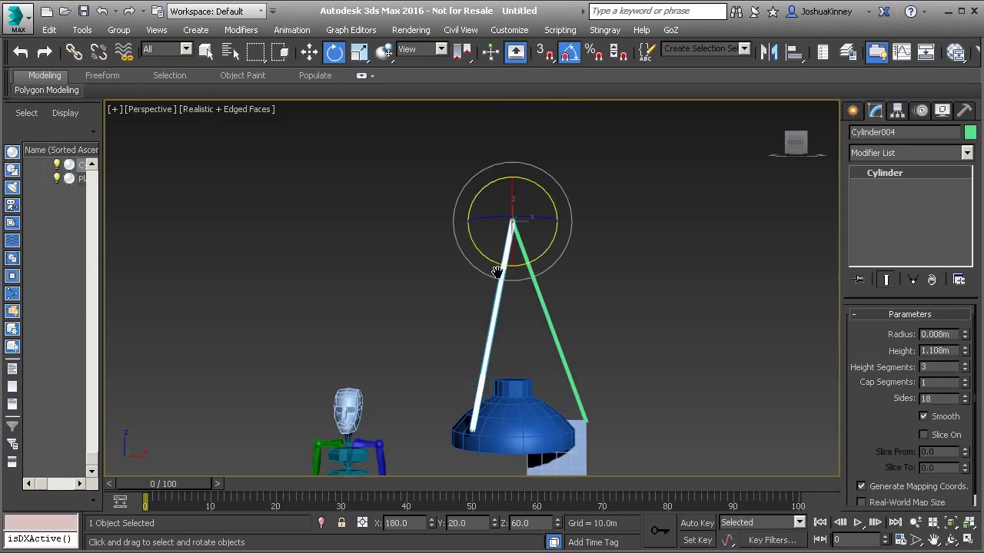
pyautogui.moveTo(515, 256); pyautogui.dragTo(506, 248, button='middle')
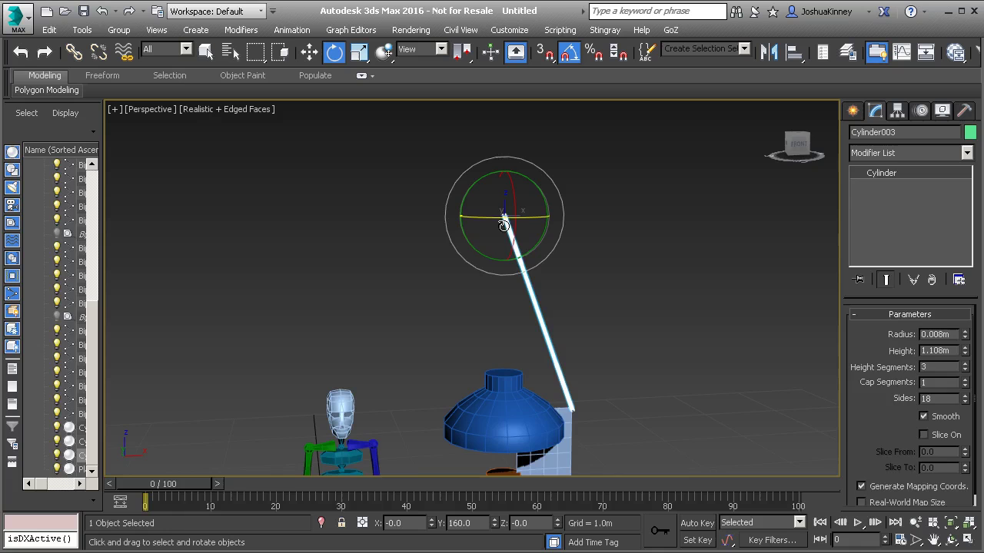
pyautogui.moveTo(503, 218); pyautogui.dragTo(407, 216)
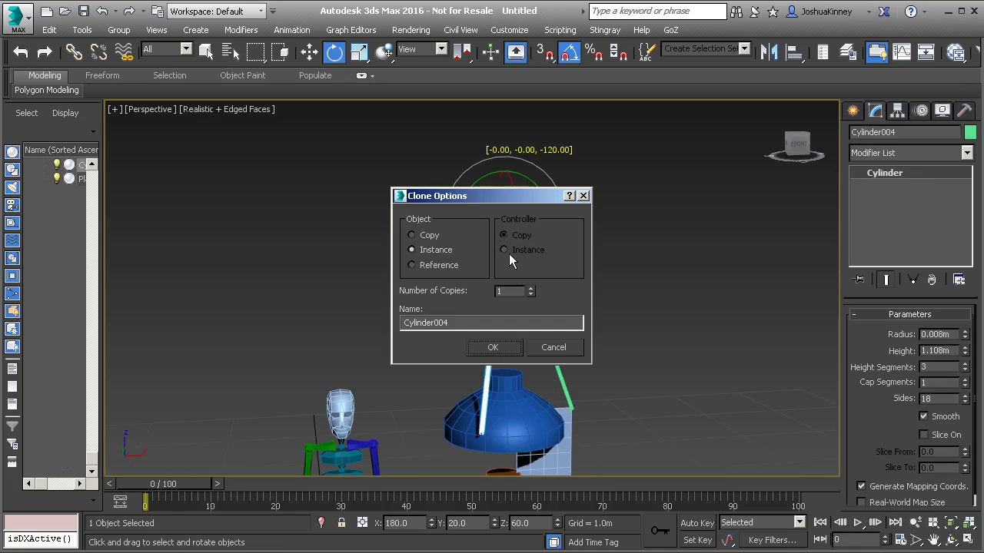
pyautogui.click(529, 287)
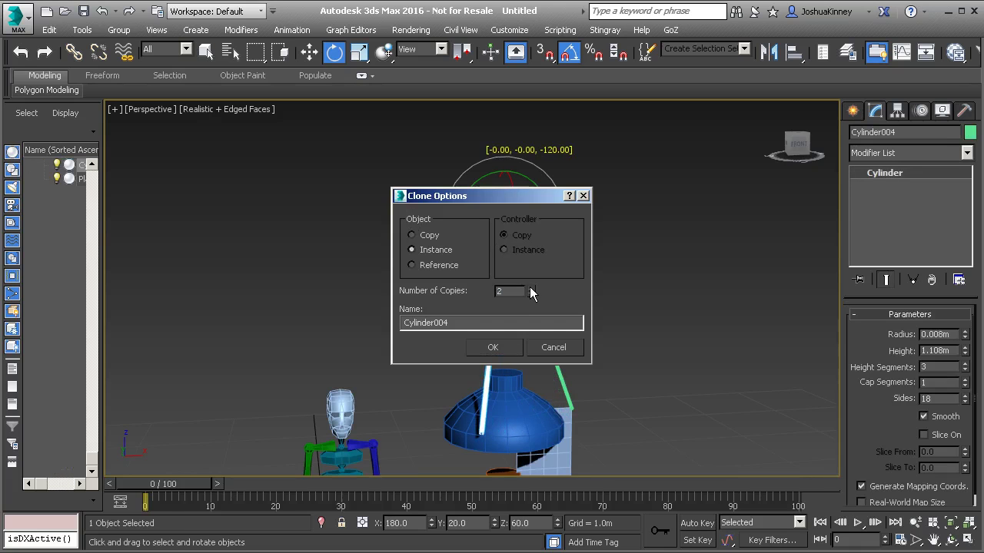
pyautogui.click(492, 347)
pyautogui.moveTo(492, 353)
pyautogui.keyDown('alt'); pyautogui.mouseDown(button='middle')
pyautogui.moveTo(509, 296)
pyautogui.moveTo(436, 314)
pyautogui.moveTo(569, 301)
pyautogui.mouseUp(button='middle'); pyautogui.keyUp('alt')
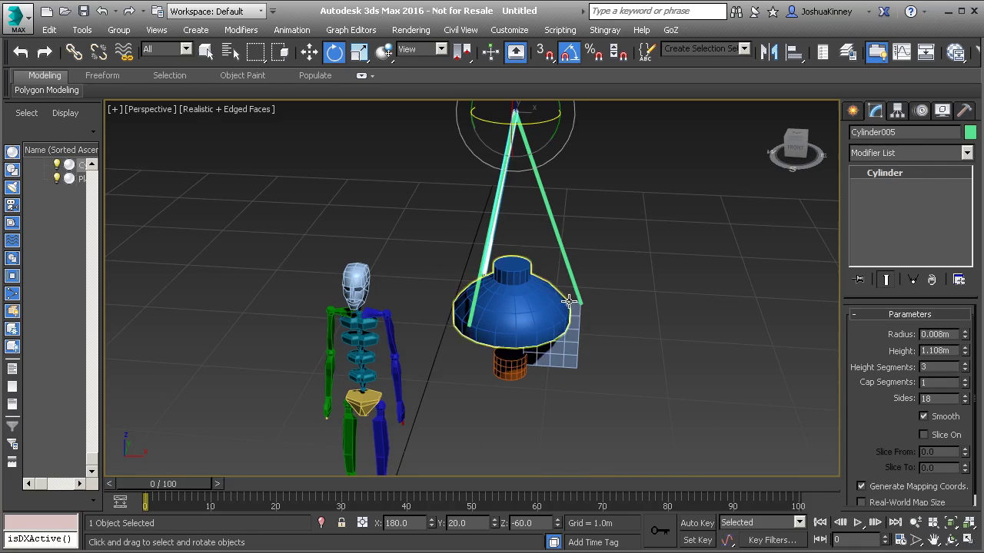
pyautogui.click(569, 302)
# Centre Plane001's pivot on the lamp shade with Affect Pivot Only and Align.
pyautogui.click(573, 337)
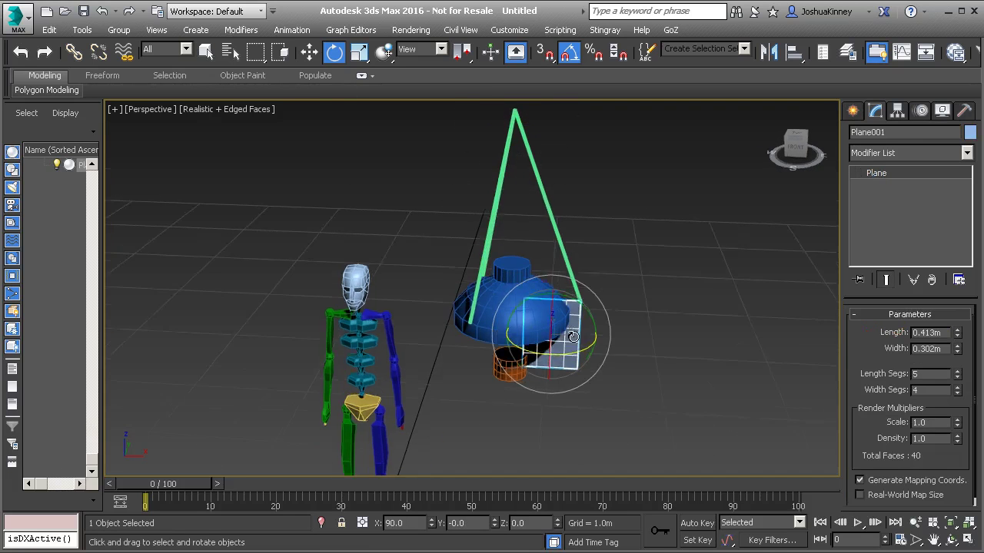
pyautogui.scroll(5, 573, 336)
pyautogui.moveTo(573, 337)
pyautogui.keyDown('alt'); pyautogui.mouseDown(button='middle')
pyautogui.moveTo(538, 346)
pyautogui.moveTo(558, 345)
pyautogui.mouseUp(button='middle'); pyautogui.keyUp('alt')
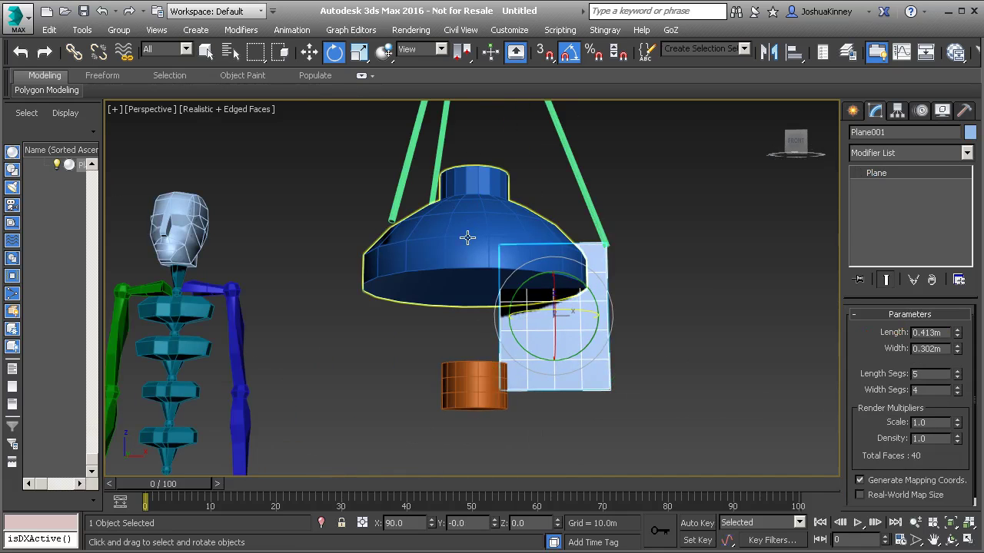
pyautogui.click(896, 110)
pyautogui.click(907, 208)
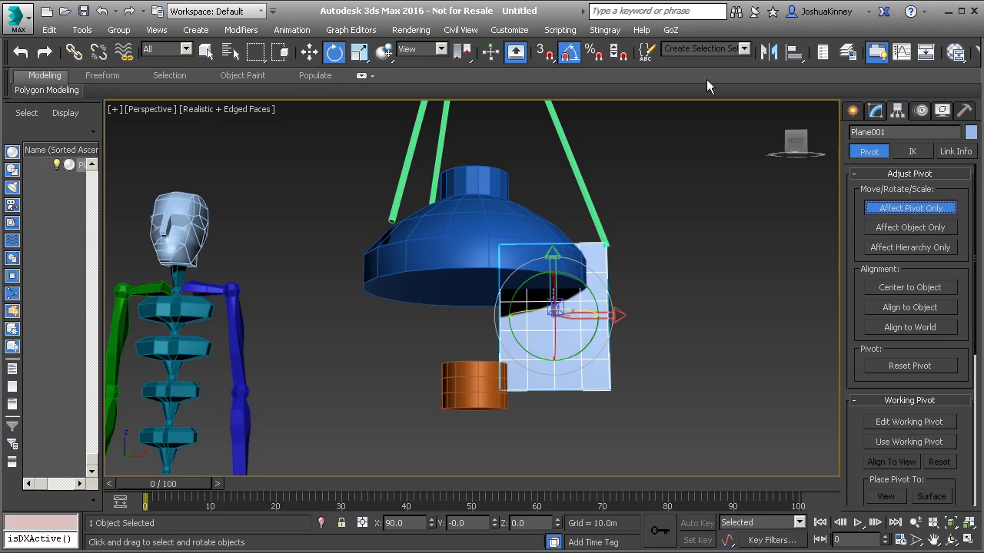
pyautogui.click(769, 52)
pyautogui.click(481, 212)
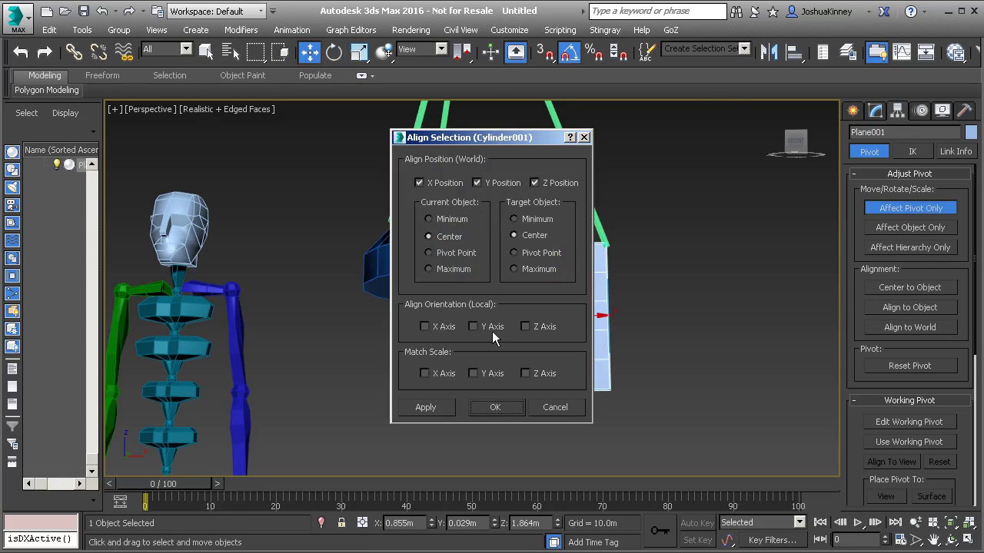
pyautogui.click(496, 407)
pyautogui.scroll(3, 451, 306)
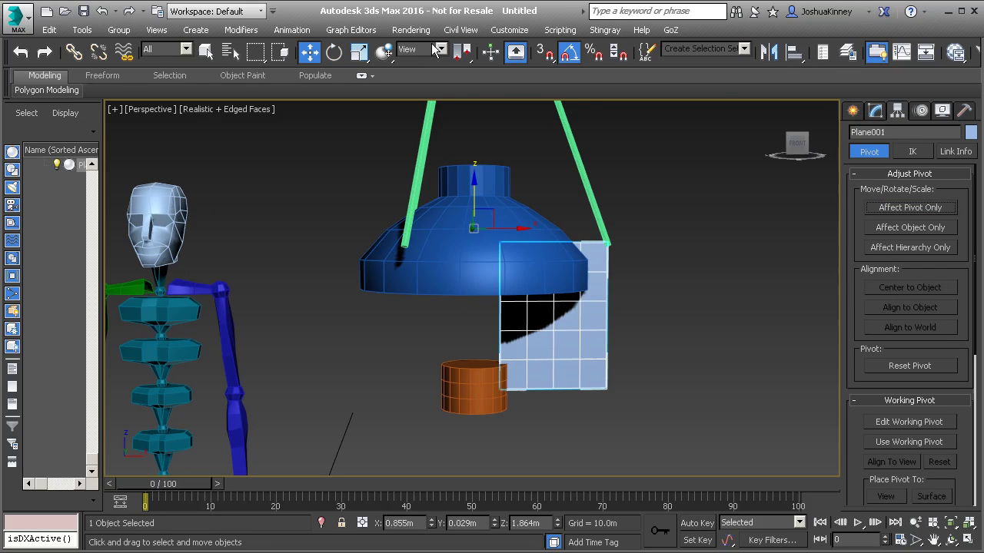
# Add two instanced panel copies rotated 120° apart, then select all eight chandelier pieces.
pyautogui.click(334, 52)
pyautogui.keyDown('alt'); pyautogui.moveTo(404, 208); pyautogui.dragTo(478, 261, button='middle'); pyautogui.keyUp('alt')
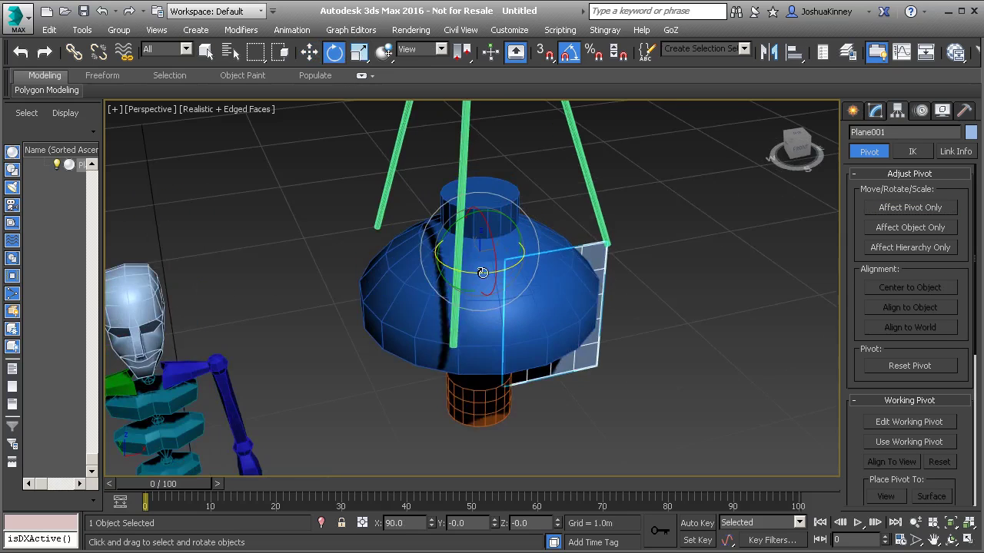
pyautogui.moveTo(478, 261); pyautogui.dragTo(388, 275)
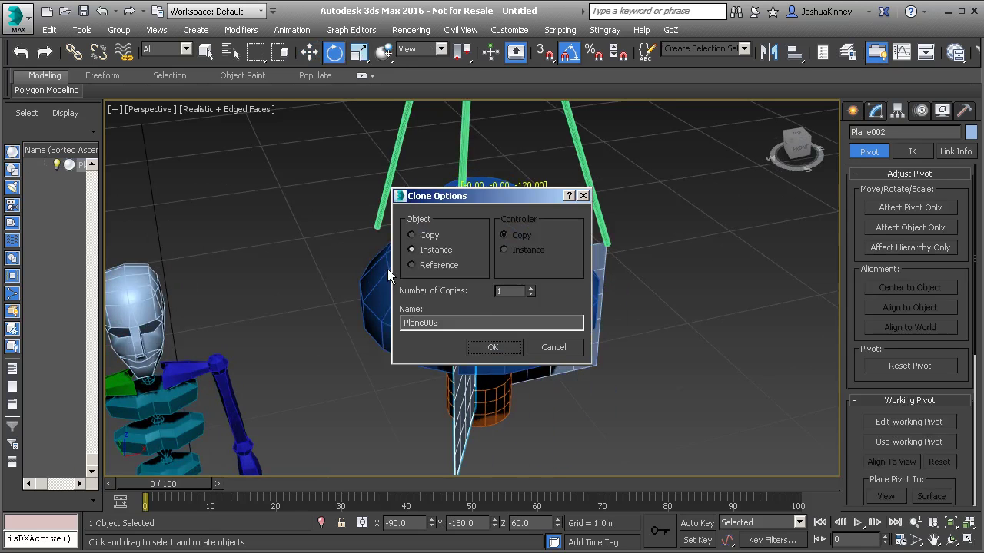
pyautogui.click(493, 347)
pyautogui.moveTo(493, 347)
pyautogui.keyDown('alt'); pyautogui.mouseDown(button='middle')
pyautogui.moveTo(388, 254)
pyautogui.moveTo(442, 257)
pyautogui.moveTo(459, 299)
pyautogui.mouseUp(button='middle'); pyautogui.keyUp('alt')
pyautogui.scroll(-5, 442, 257)
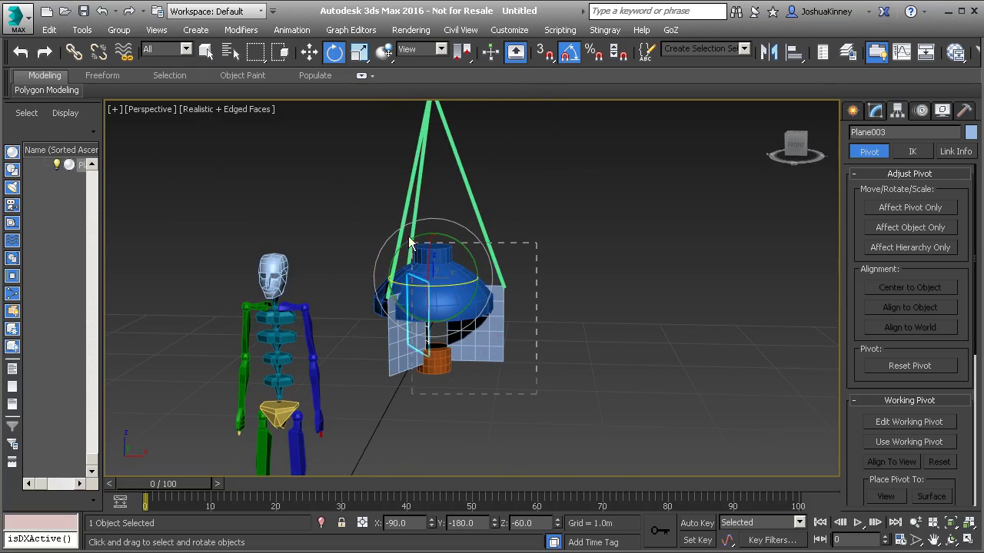
pyautogui.moveTo(410, 243); pyautogui.dragTo(440, 186)
# Set the selected chandelier pieces' object colour to black.
pyautogui.click(969, 133)
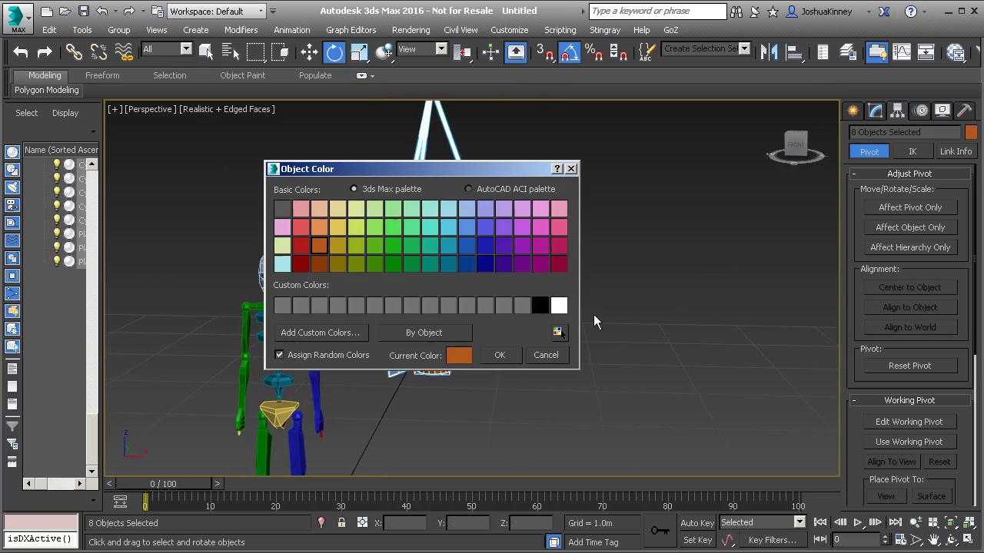
pyautogui.click(539, 305)
pyautogui.click(500, 355)
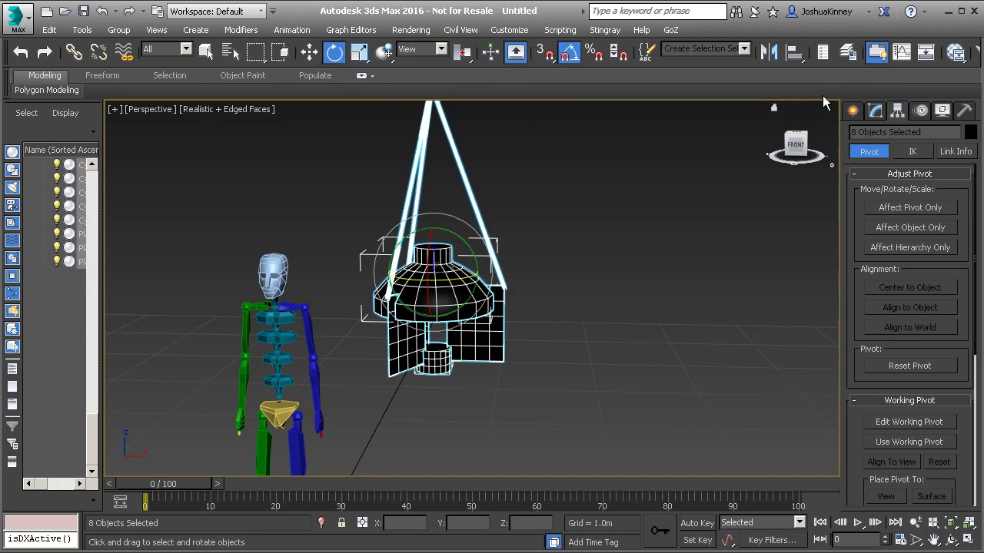
# Assign a new Standard material named Chandelier_Block_MAT to the pieces in the Slate Material Editor.
pyautogui.click(955, 51)
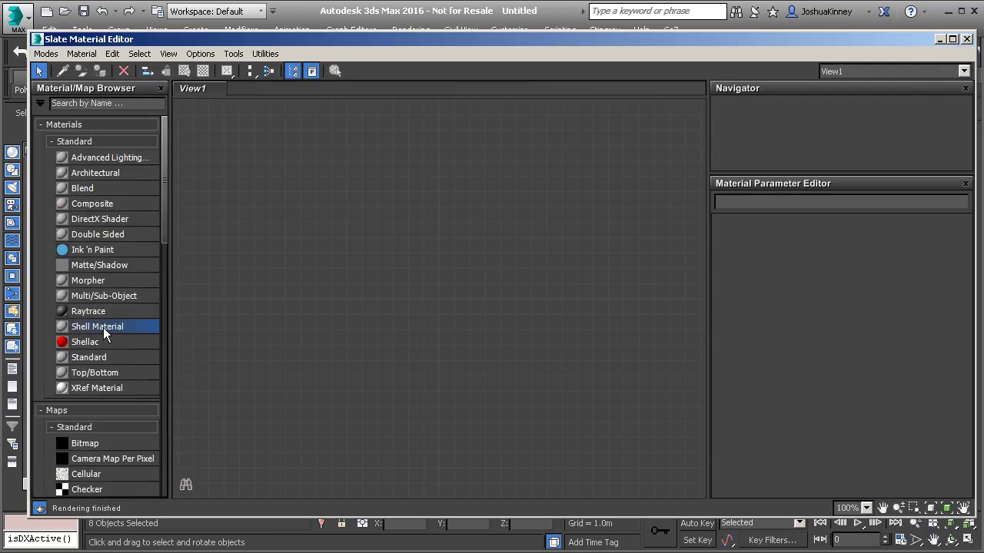
pyautogui.moveTo(90, 358); pyautogui.dragTo(424, 313)
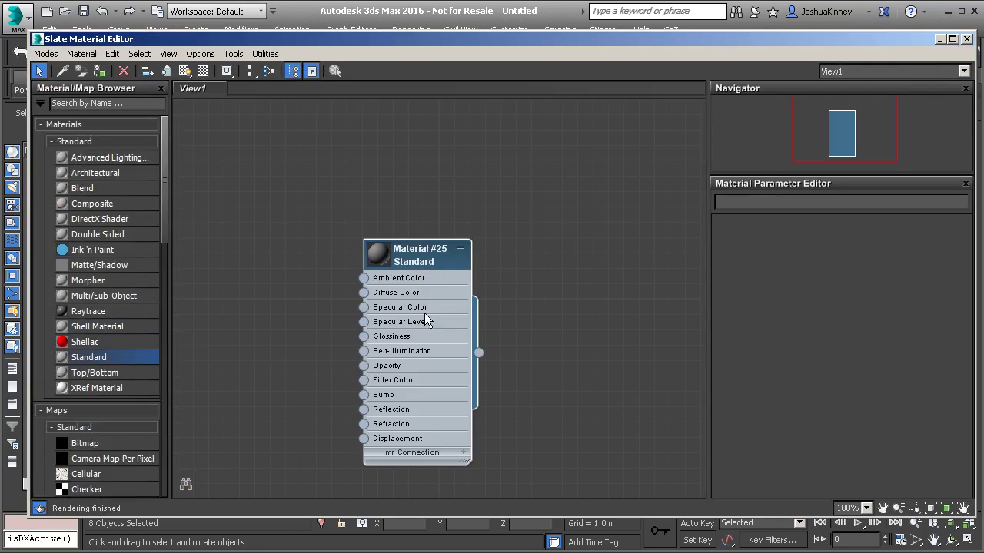
pyautogui.doubleClick(424, 313)
pyautogui.click(100, 71)
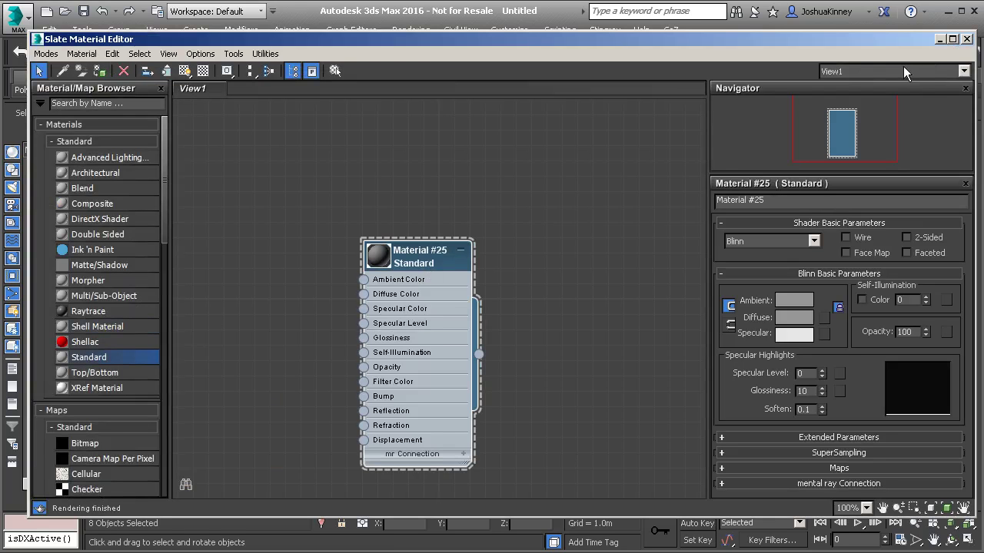
pyautogui.click(789, 202)
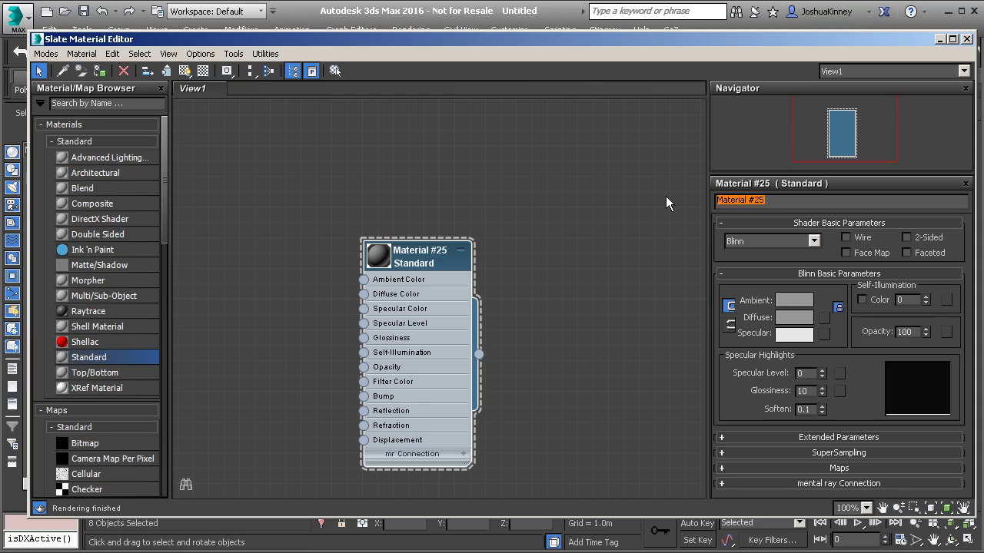
pyautogui.write('Chande')
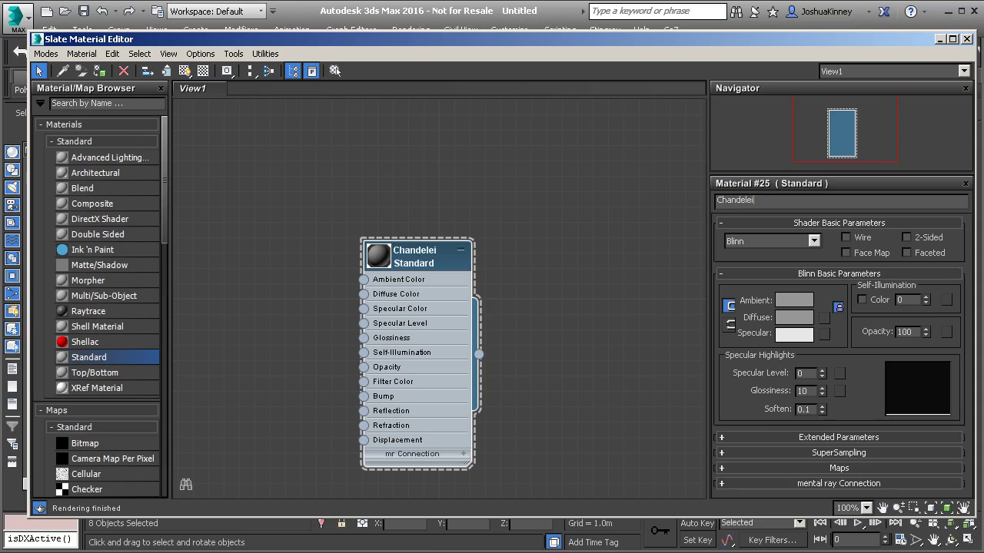
pyautogui.write('lier_Block_MAT')
pyautogui.press('Return')
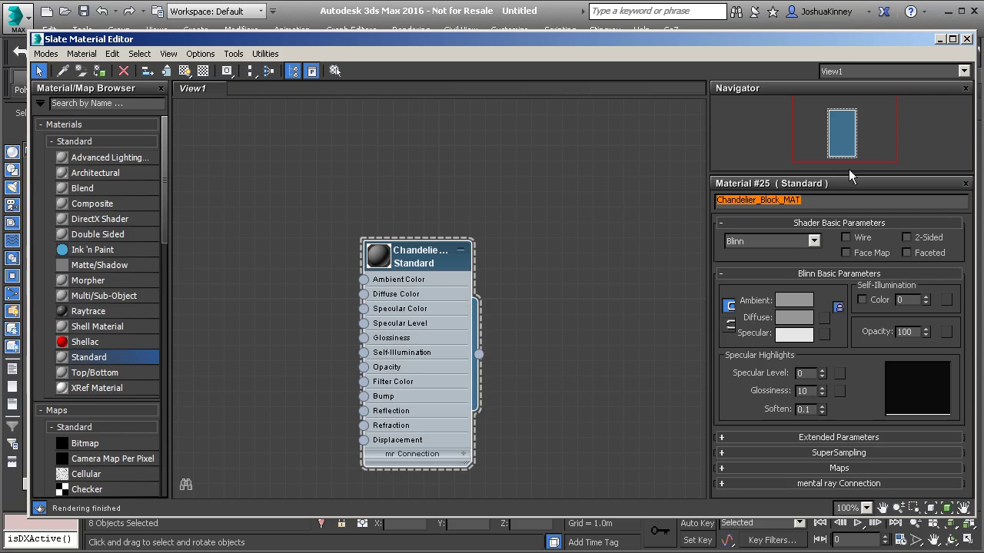
pyautogui.click(967, 40)
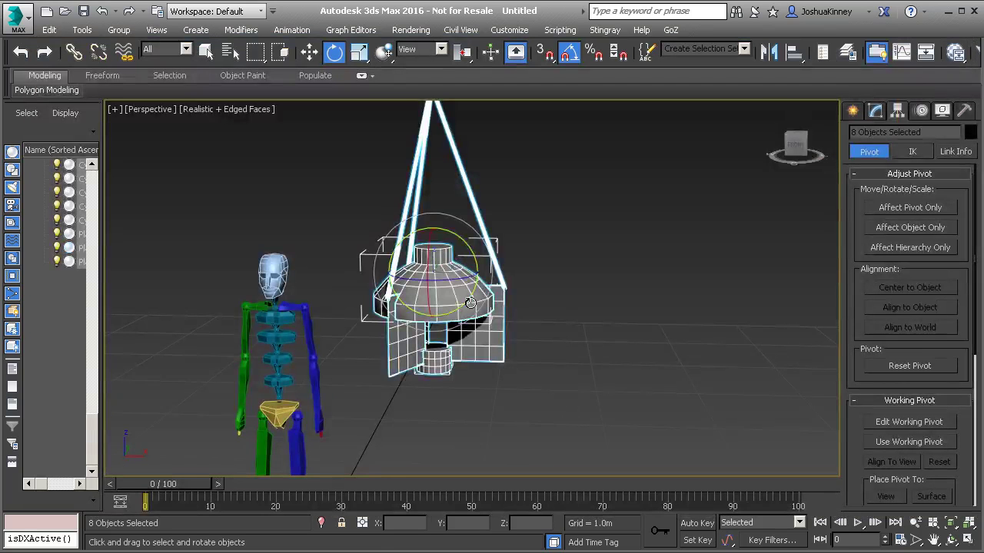
# Marquee-select the eight chandelier pieces.
pyautogui.click(553, 303)
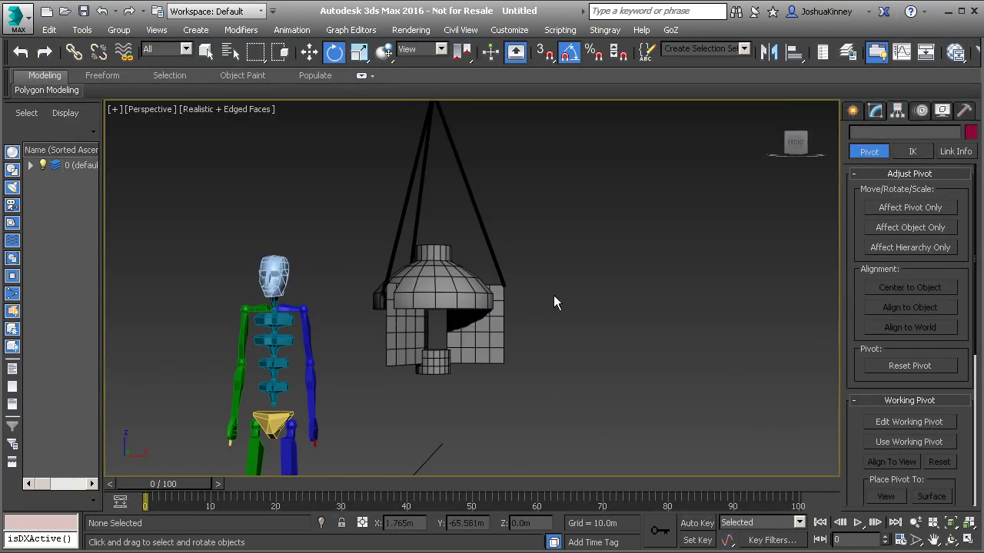
pyautogui.moveTo(507, 357); pyautogui.dragTo(473, 314, button='middle')
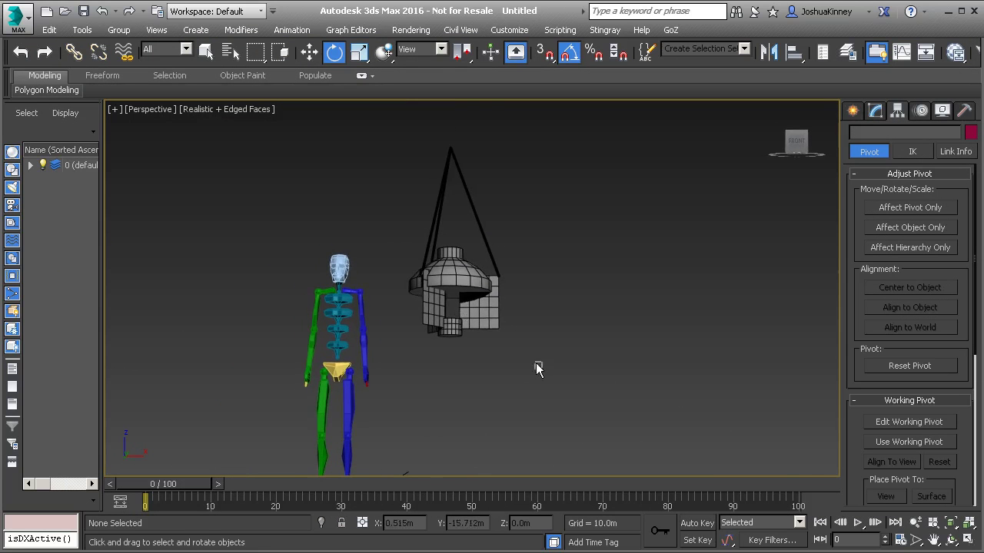
pyautogui.moveTo(412, 256); pyautogui.dragTo(422, 256)
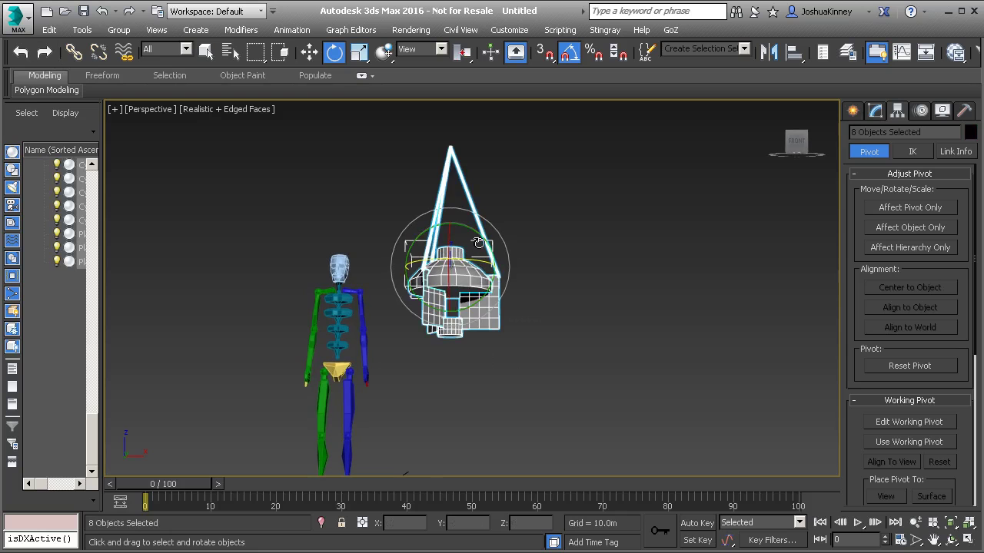
# Export Selected over the existing Chandelier_Test.FBX, confirming the replacement.
pyautogui.click(23, 22)
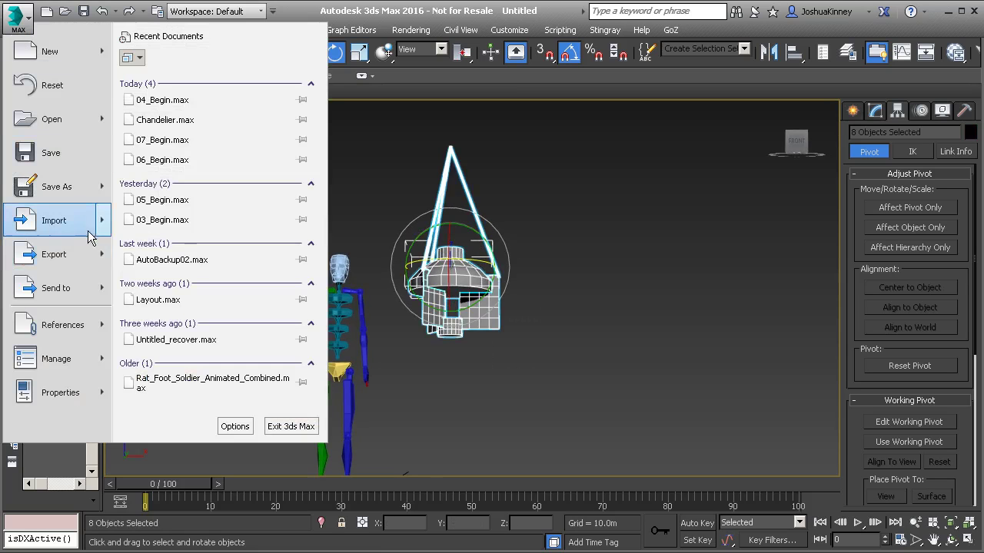
pyautogui.moveTo(106, 265)
pyautogui.click(163, 137)
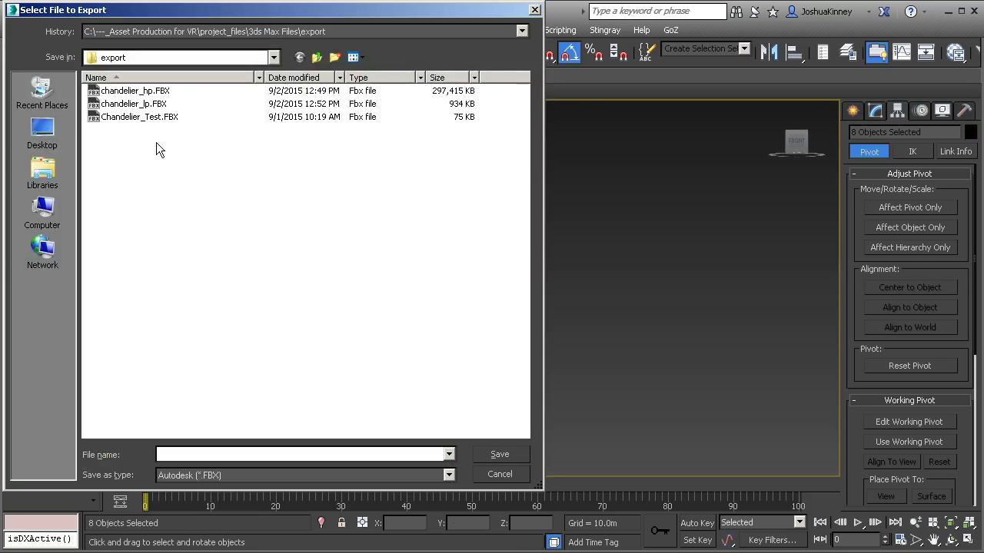
pyautogui.click(117, 120)
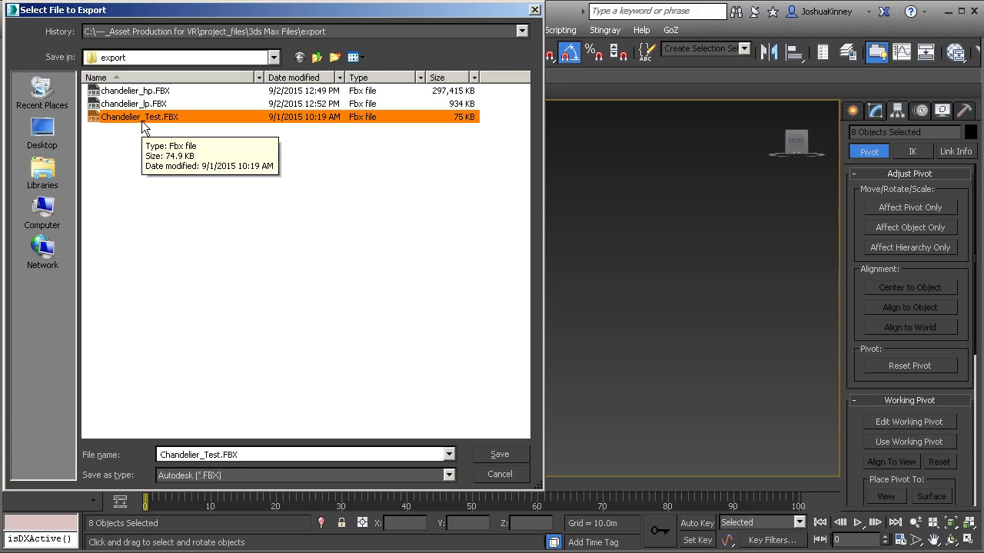
pyautogui.click(499, 455)
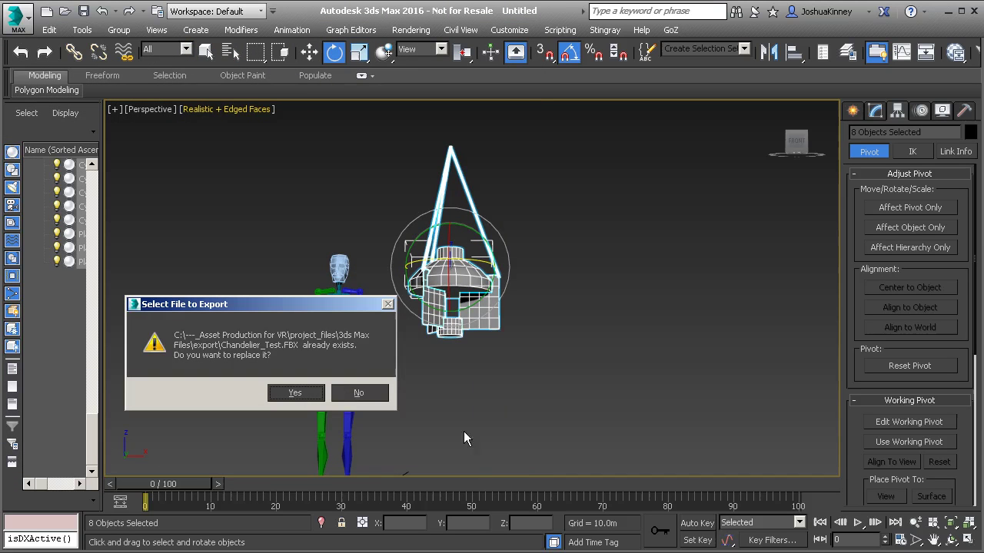
pyautogui.click(296, 394)
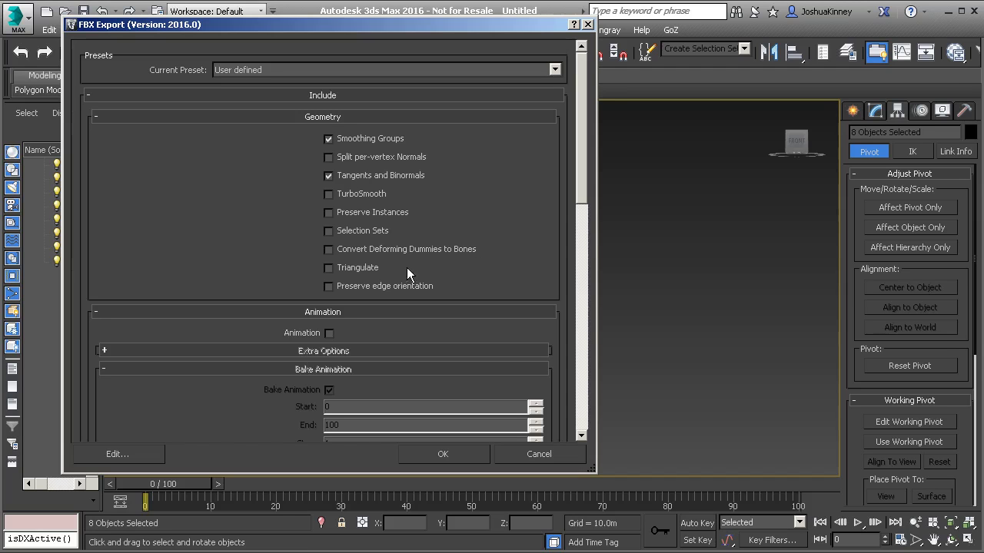
# Turn on Preserve edge orientation, turn off Triangulate, and export as Y-up binary FBX 2014/2015.
pyautogui.click(329, 286)
pyautogui.click(328, 268)
pyautogui.scroll(-5, 306, 267)
pyautogui.scroll(-5, 304, 268)
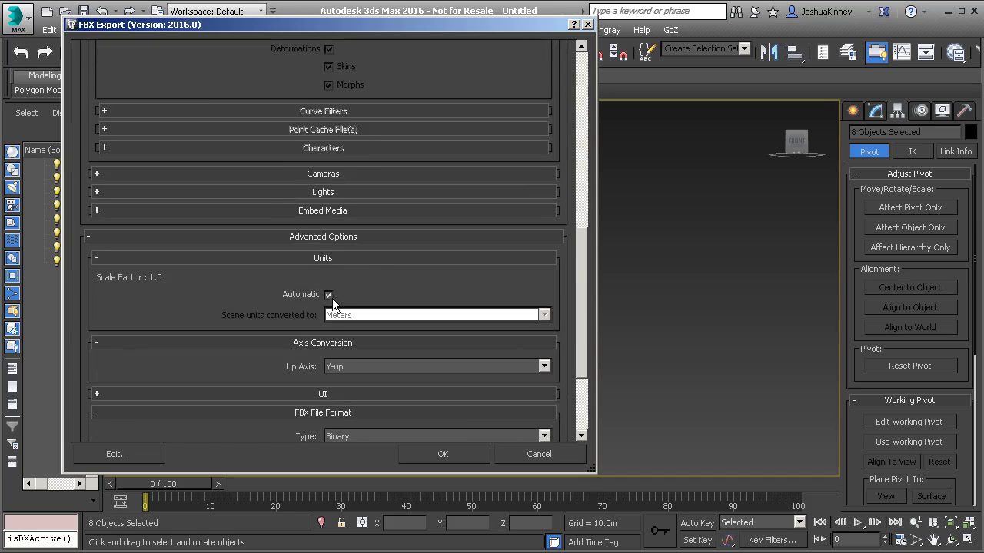
pyautogui.scroll(-3, 312, 315)
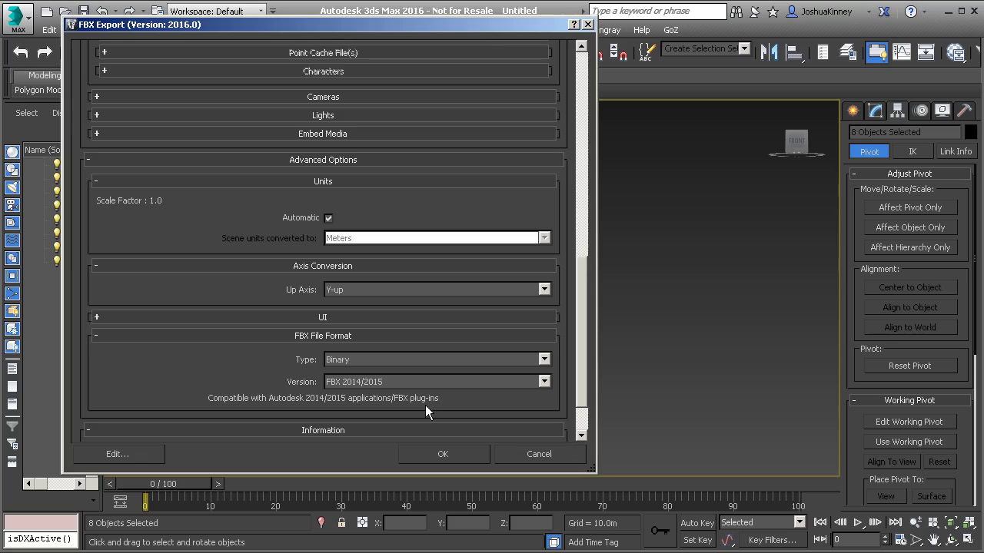
pyautogui.click(441, 455)
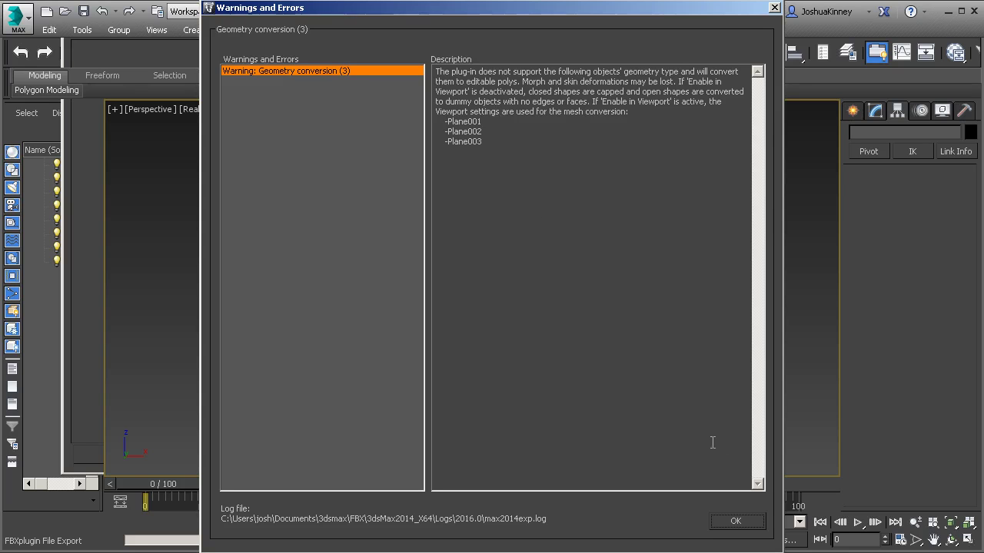
# Dismiss the Plane001–Plane003 conversion warnings and deselect the chandelier pieces.
pyautogui.click(742, 520)
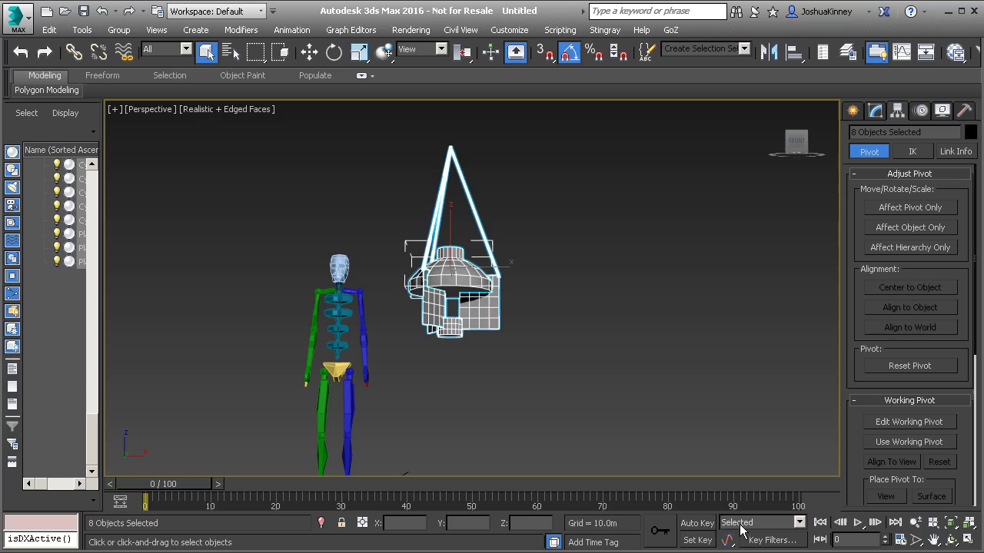
pyautogui.click(549, 246)
pyautogui.moveTo(533, 248); pyautogui.dragTo(516, 224, button='middle')
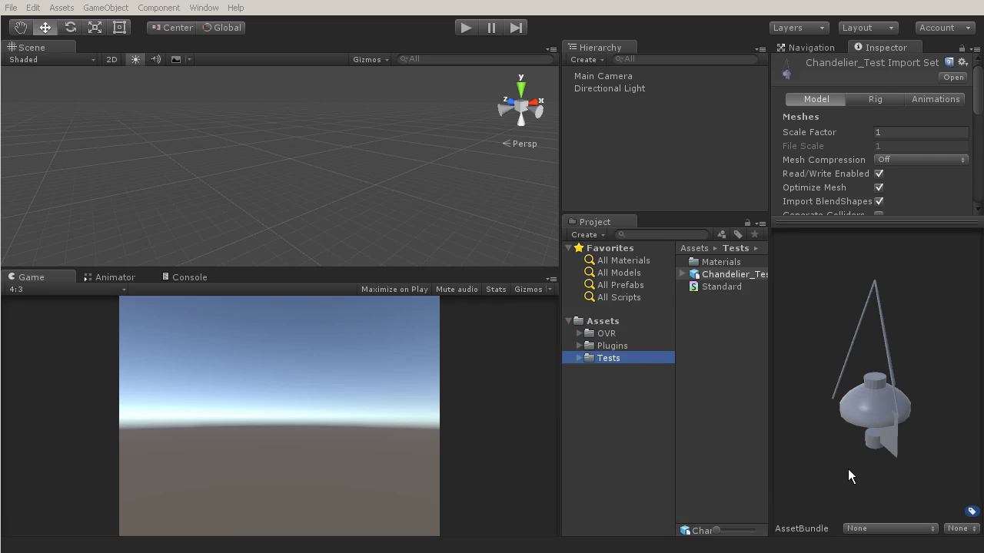
# Rotate the imported chandelier preview and inspect the Chandelier_Test import settings.
pyautogui.moveTo(834, 444); pyautogui.dragTo(728, 285)
pyautogui.click(728, 285)
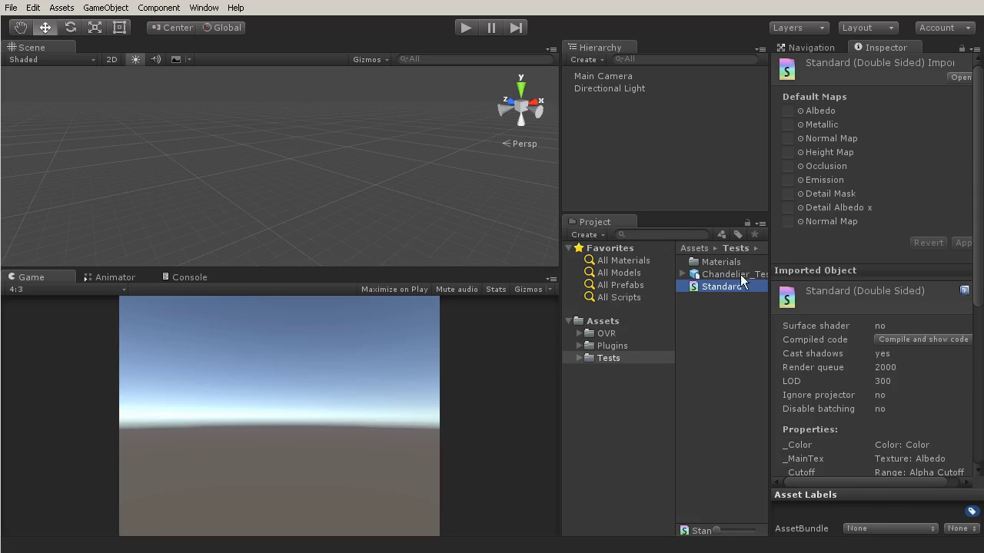
pyautogui.click(730, 275)
# In Tests > Materials, set Chandelier_Block_MAT's shader to Standard (Double Sided).
pyautogui.click(728, 263)
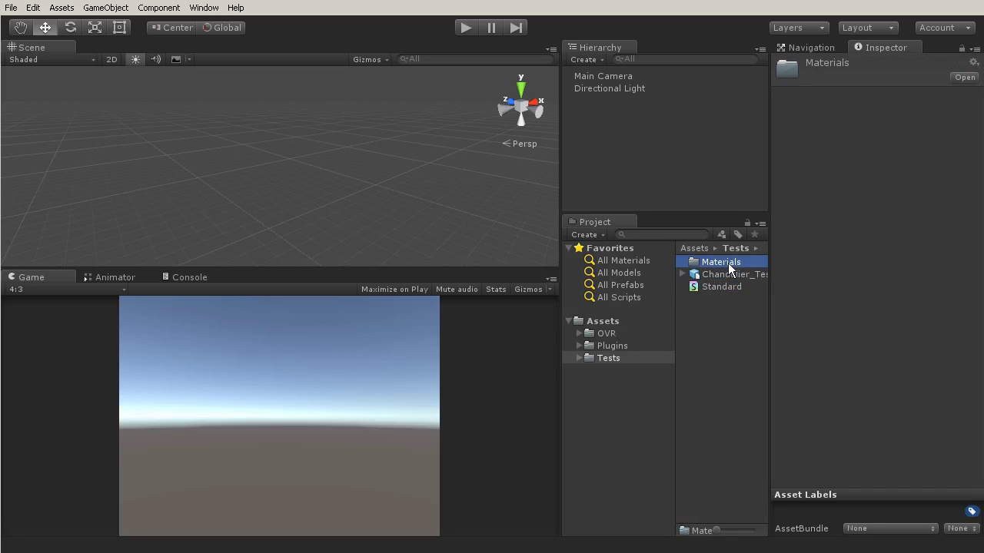
pyautogui.doubleClick(694, 263)
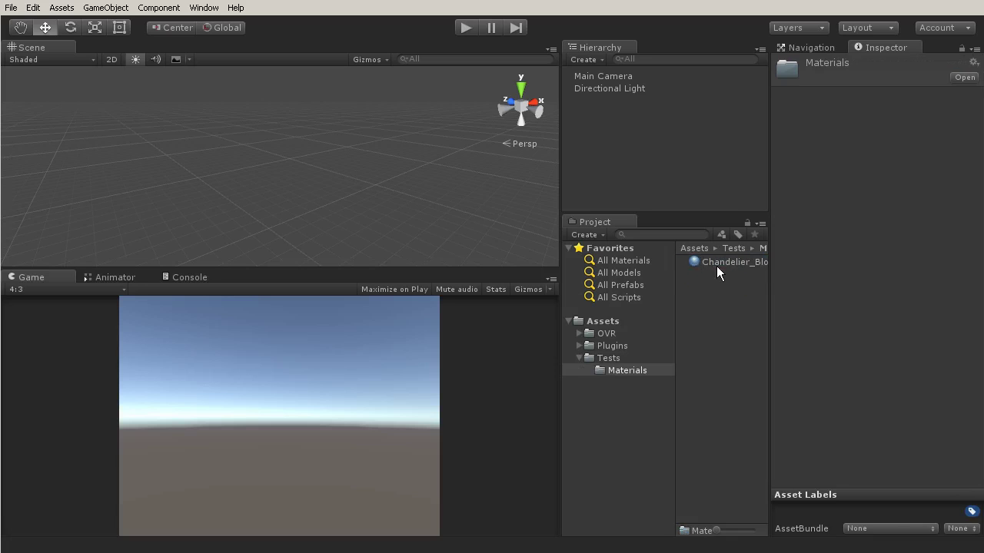
pyautogui.click(718, 263)
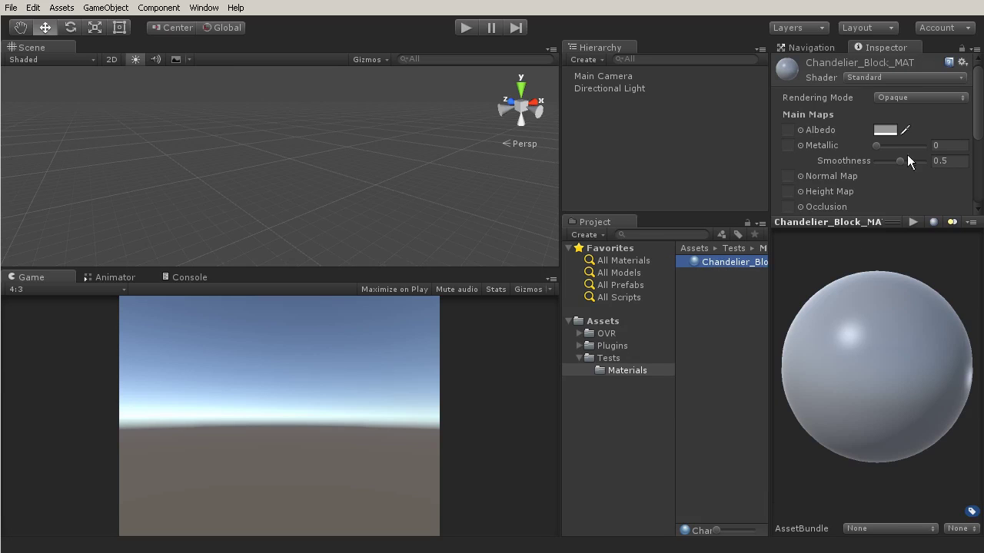
pyautogui.click(911, 80)
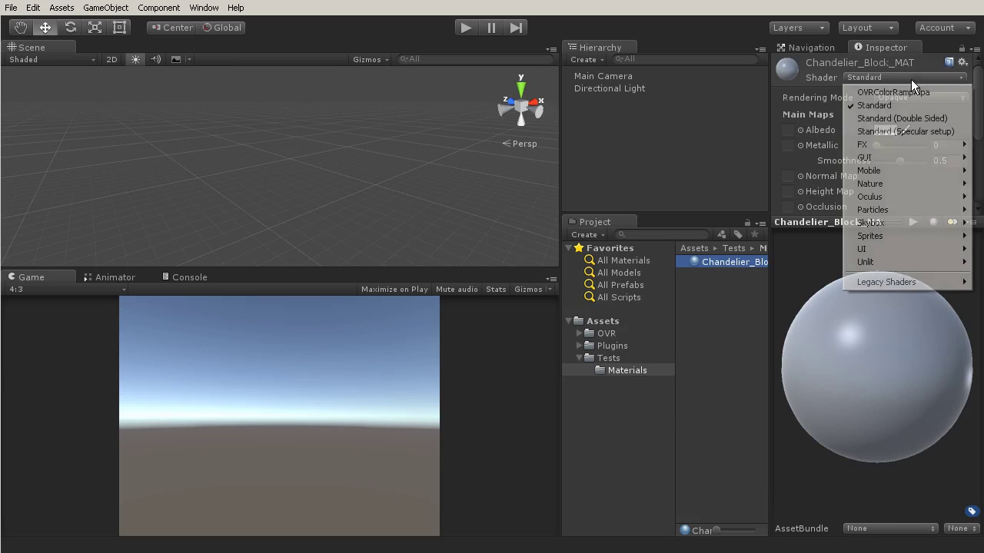
pyautogui.click(890, 119)
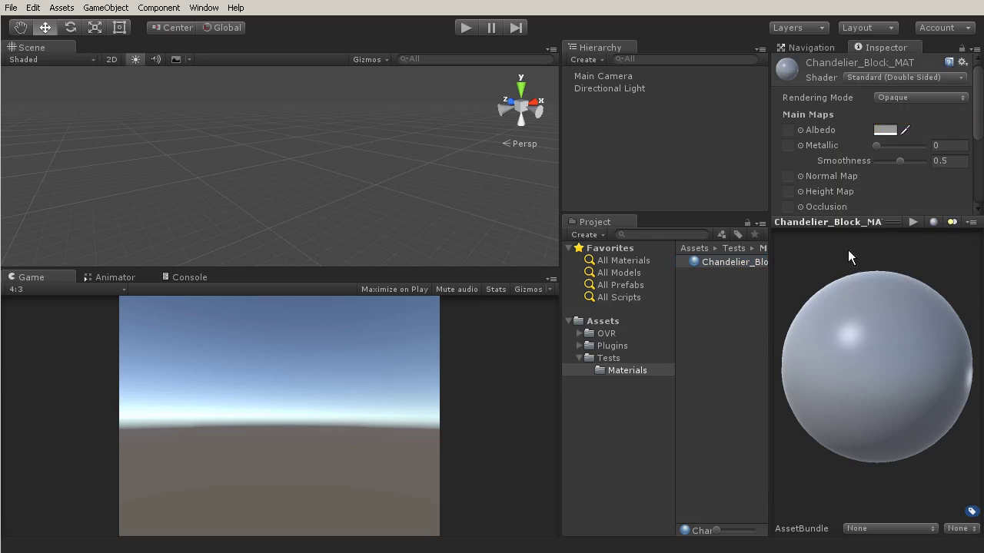
# Return to the Tests folder and rotate the Chandelier_Test model preview.
pyautogui.click(610, 358)
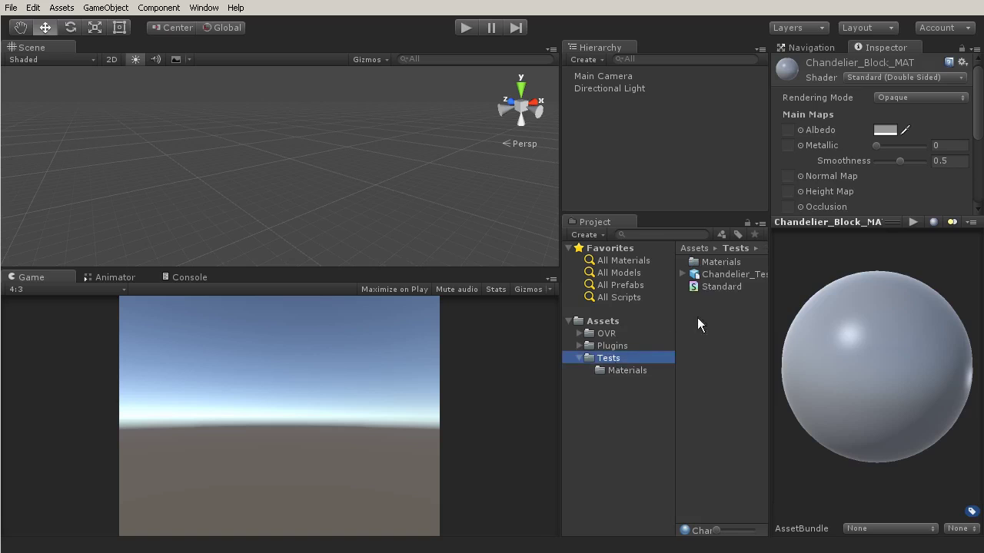
pyautogui.click(722, 274)
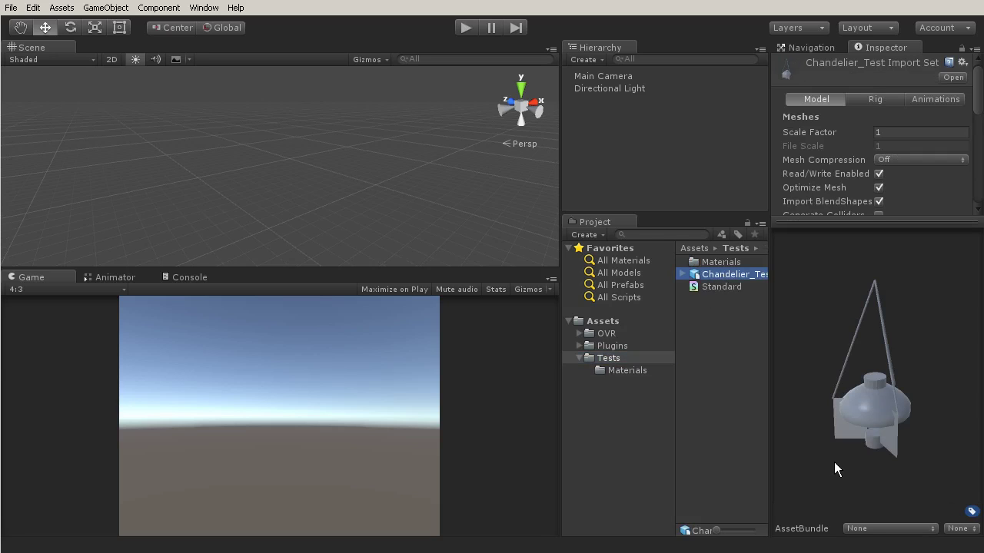
pyautogui.moveTo(834, 463); pyautogui.dragTo(729, 357)
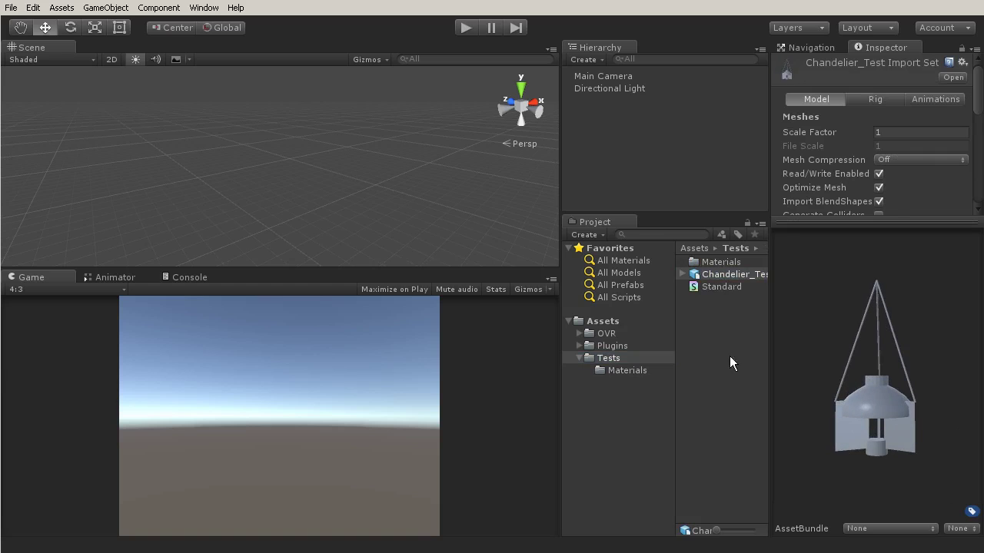
# Open the Room scene from Assets > OVR > Scenes.
pyautogui.click(592, 335)
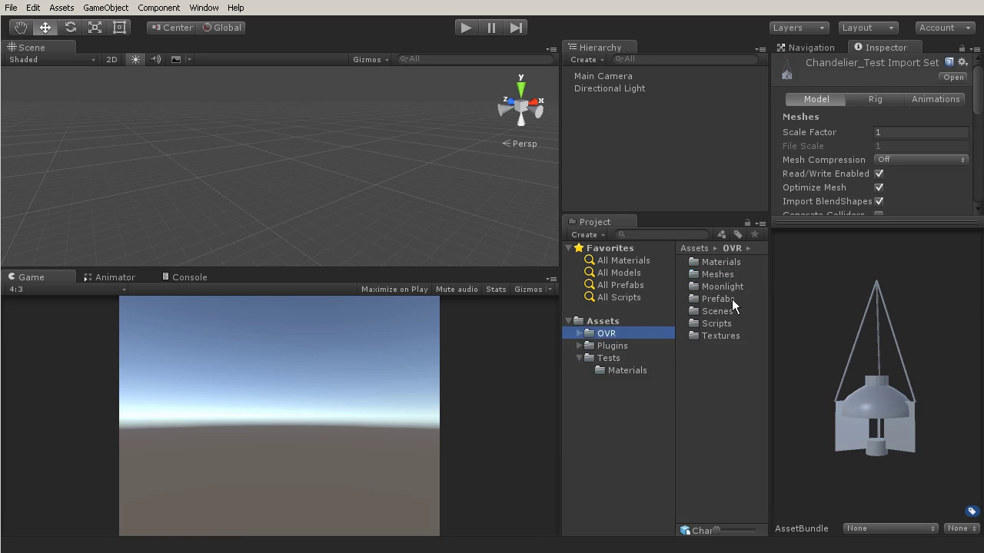
pyautogui.doubleClick(695, 311)
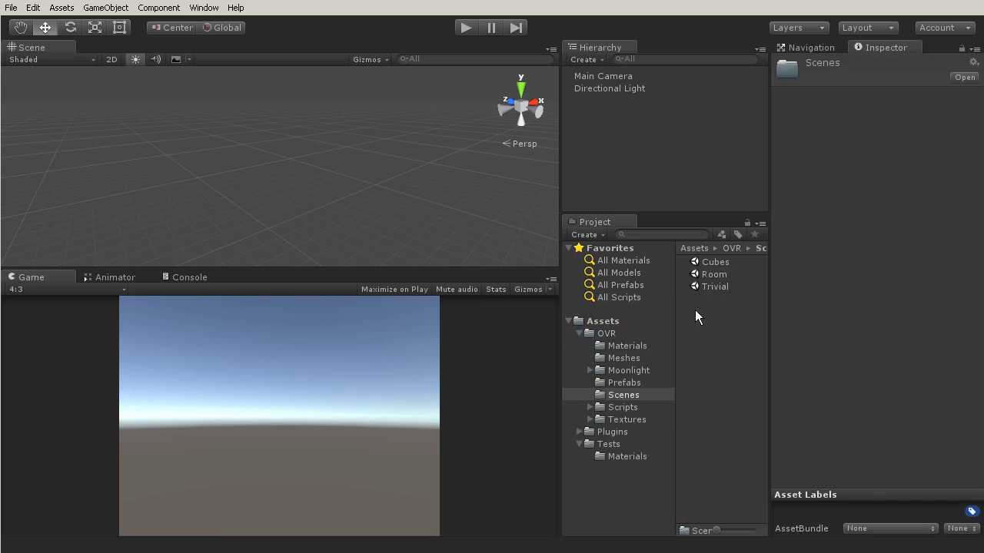
pyautogui.click(697, 275)
pyautogui.doubleClick(697, 275)
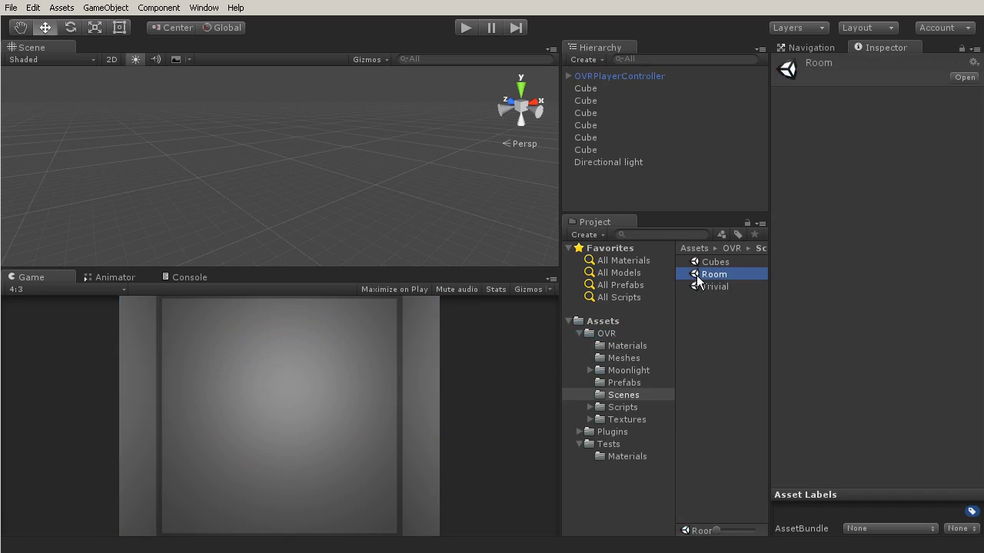
# Frame one of the room's cubes and zoom and orbit to view the room's interior.
pyautogui.keyDown('alt'); pyautogui.moveTo(382, 184); pyautogui.dragTo(528, 188); pyautogui.keyUp('alt')
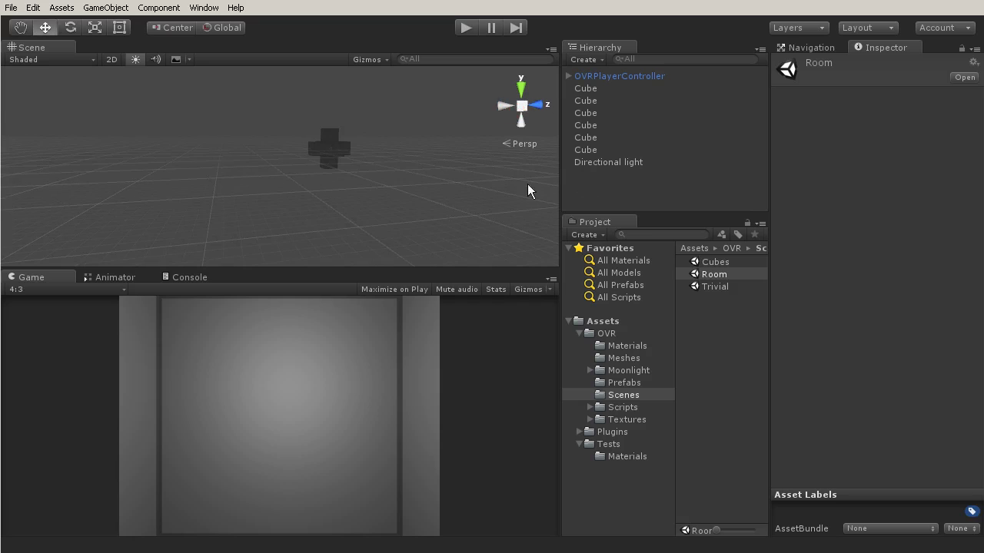
pyautogui.click(329, 154)
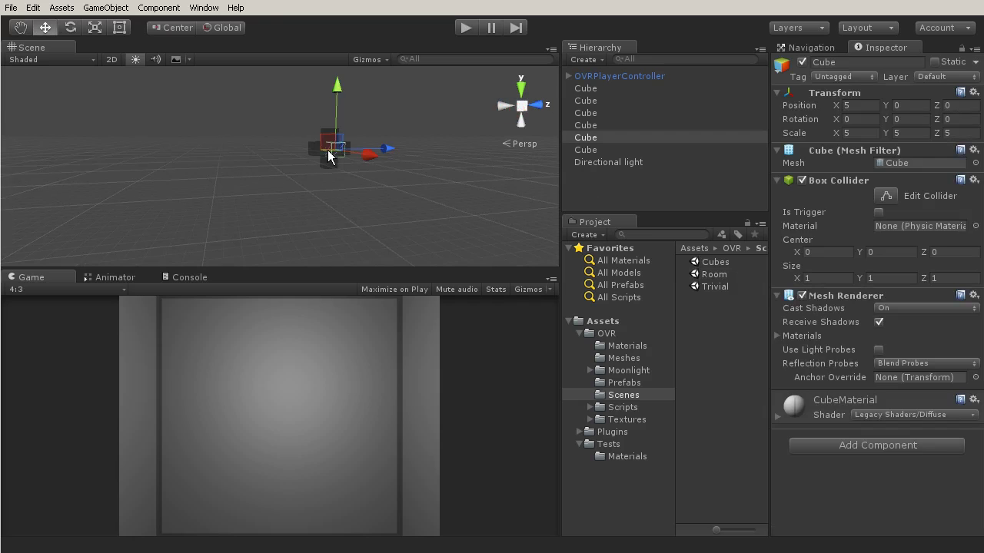
pyautogui.press('f')
pyautogui.scroll(3, 298, 180)
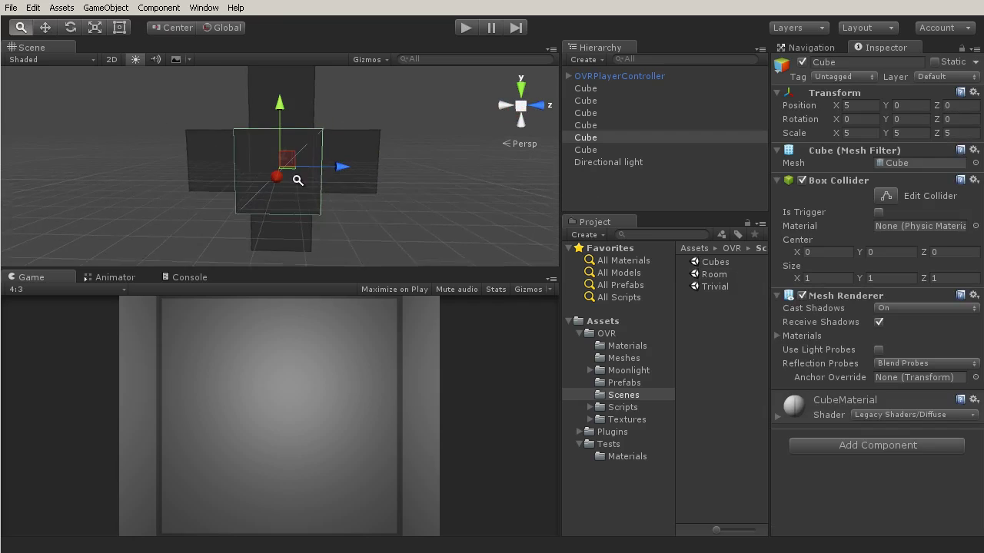
pyautogui.scroll(3, 298, 179)
pyautogui.keyDown('alt'); pyautogui.moveTo(345, 140); pyautogui.dragTo(454, 224); pyautogui.keyUp('alt')
pyautogui.scroll(5, 360, 251)
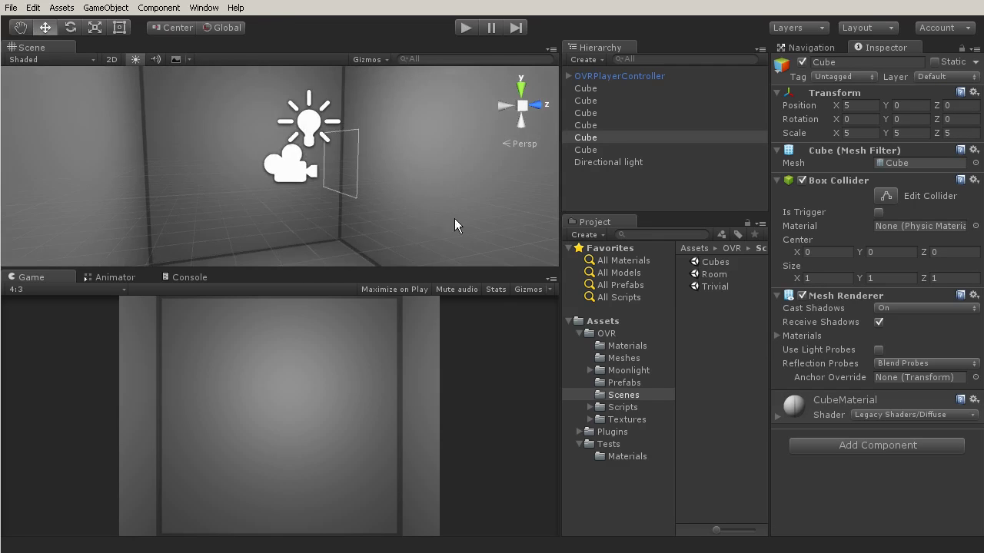
pyautogui.moveTo(377, 170); pyautogui.dragTo(492, 259, button='right')
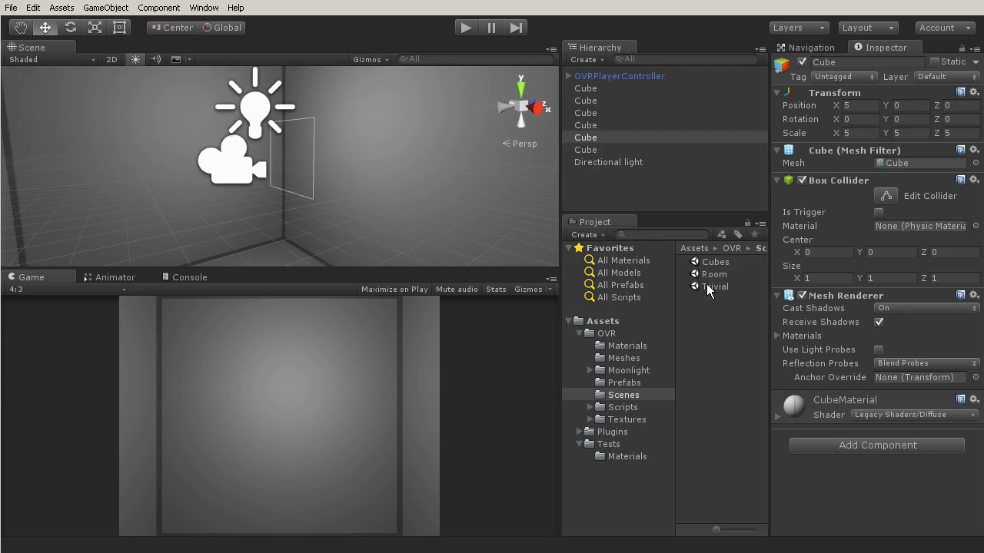
# Show the Tests folder with Materials, Chandelier_Test and Standard in the Project panel.
pyautogui.click(606, 445)
pyautogui.moveTo(703, 278); pyautogui.dragTo(294, 250)
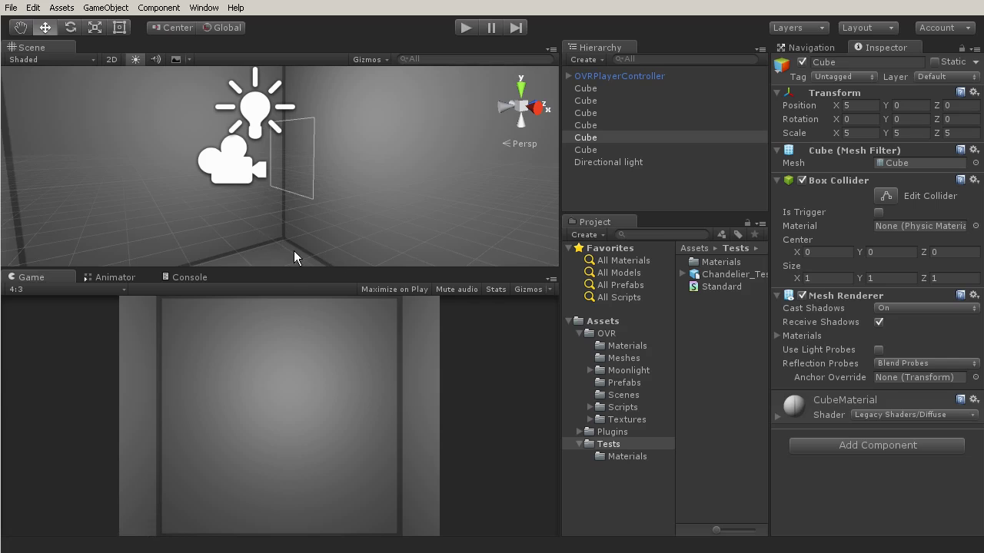
pyautogui.moveTo(328, 224); pyautogui.dragTo(382, 267, button='right')
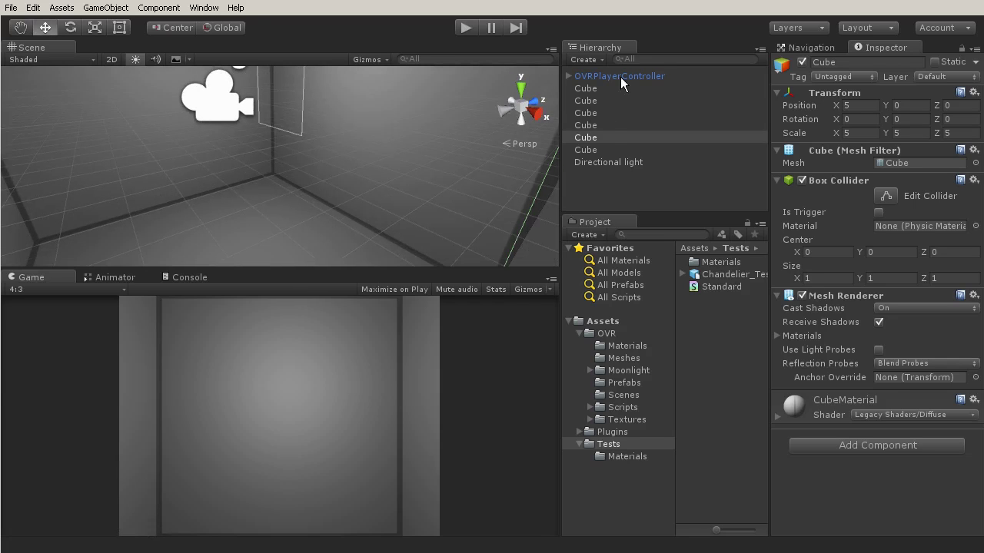
# Drop Chandelier_Test into the room and move it to Y -1.46 and X 0.84.
pyautogui.moveTo(717, 275); pyautogui.dragTo(327, 226)
pyautogui.moveTo(299, 137); pyautogui.dragTo(312, 23)
pyautogui.keyDown('alt'); pyautogui.moveTo(304, 185); pyautogui.dragTo(332, 237); pyautogui.keyUp('alt')
pyautogui.press('f')
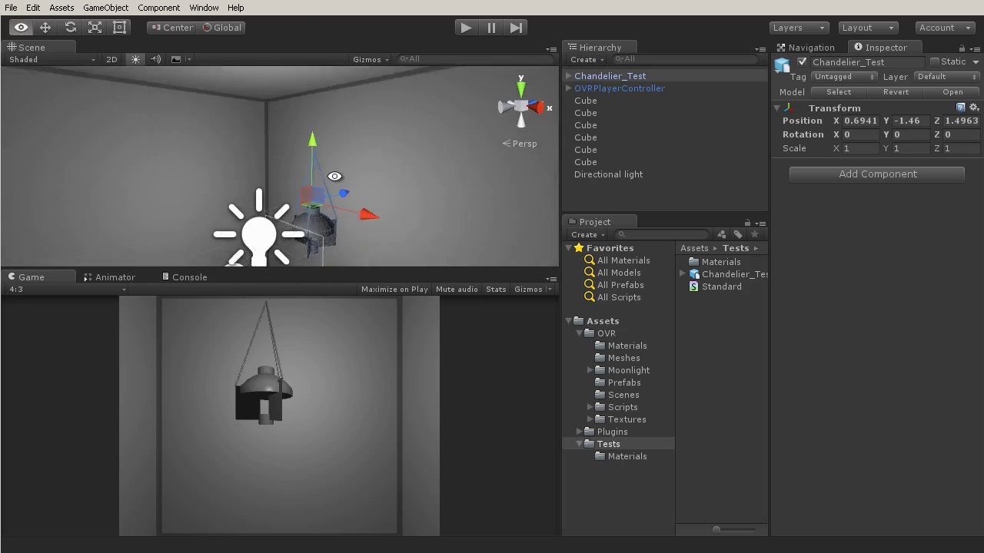
pyautogui.moveTo(384, 171); pyautogui.dragTo(389, 173)
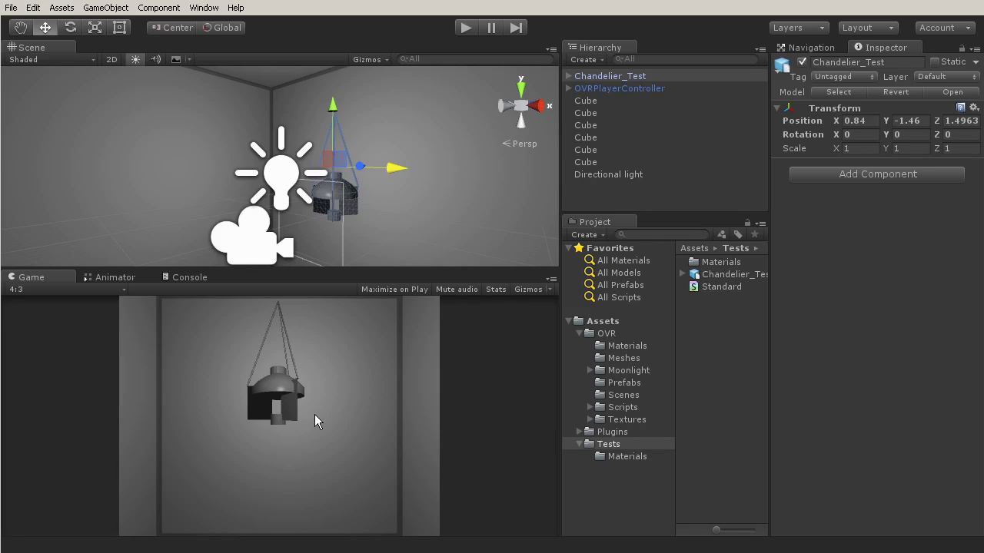
# Enter play mode to see Chandelier_Test hanging from its three rods in the game view.
pyautogui.click(466, 28)
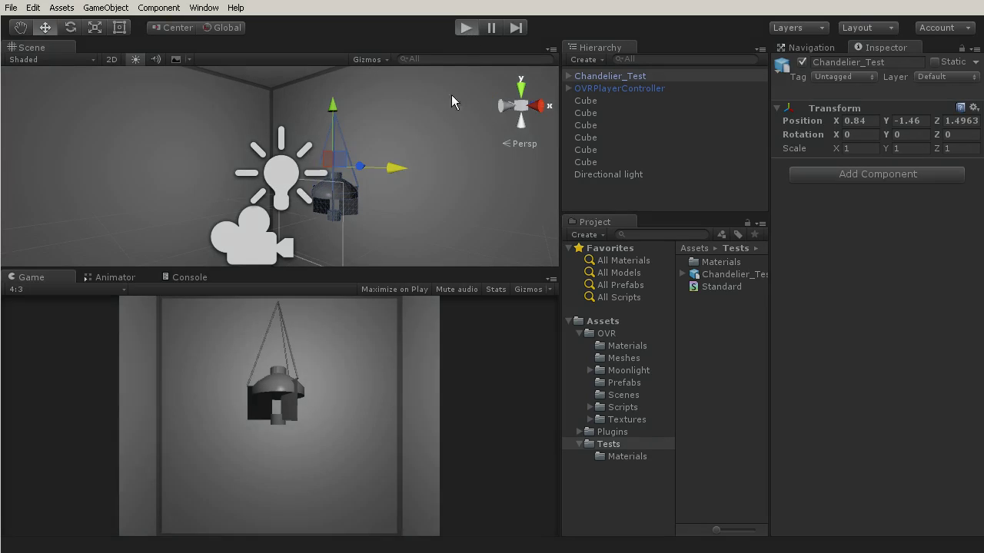